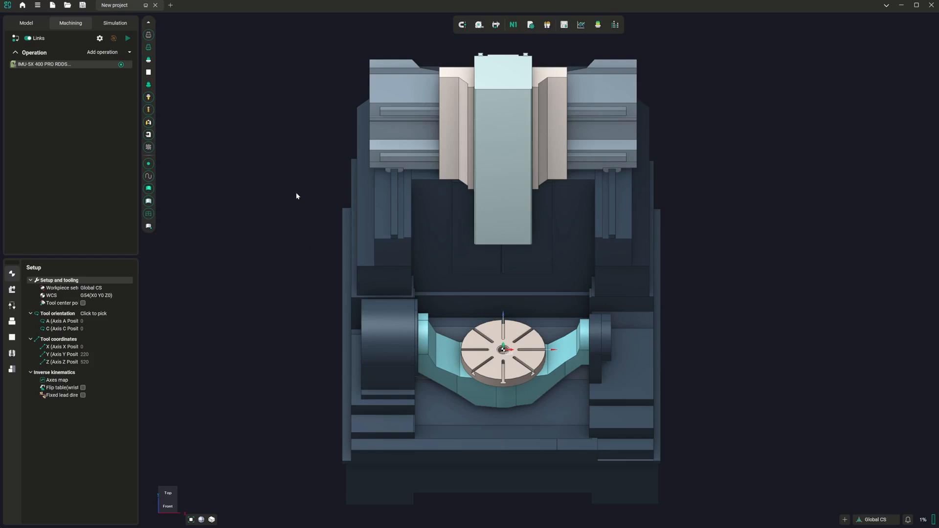
- Add a Pocketing operation under the machine and widen the operation settings area
{"action": "left_click", "coordinate": [129, 52]}
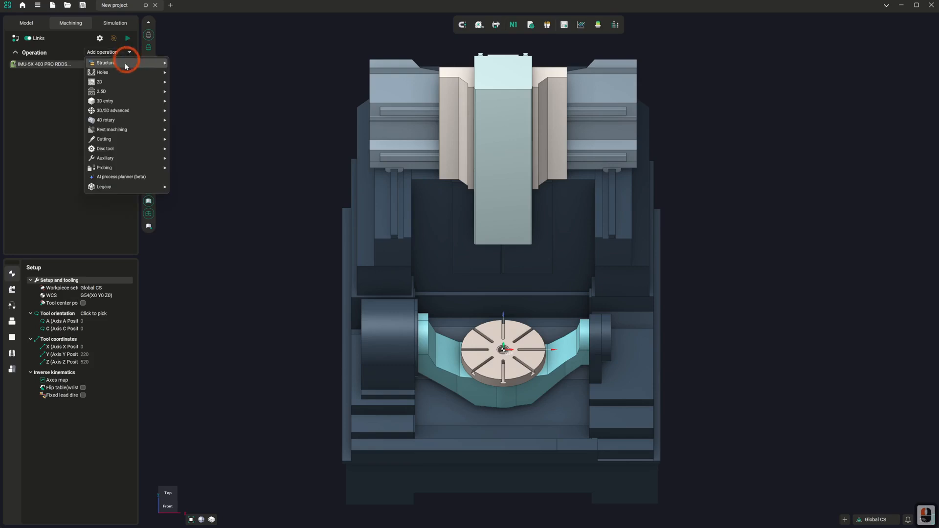
{"action": "mouse_move", "coordinate": [124, 87]}
{"action": "left_click", "coordinate": [194, 87]}
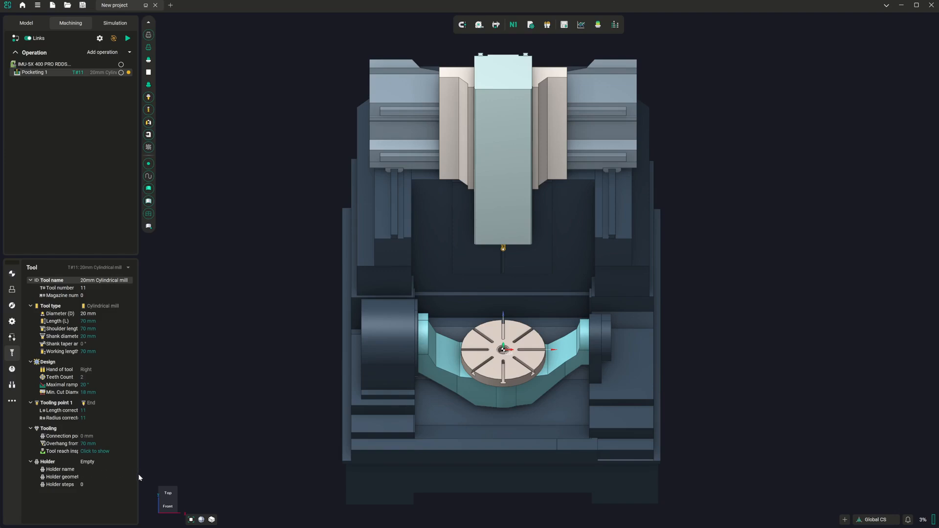
{"action": "left_click_drag", "start_coordinate": [138, 476], "coordinate": [188, 474]}
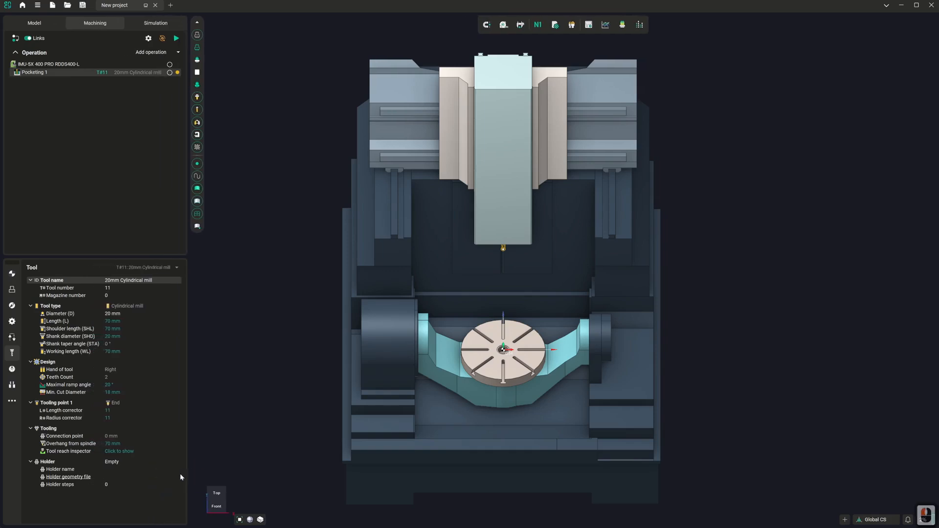
- Add Default.osd from the Tool Holders library folder to the selectable holder geometry files
{"action": "left_click", "coordinate": [110, 477]}
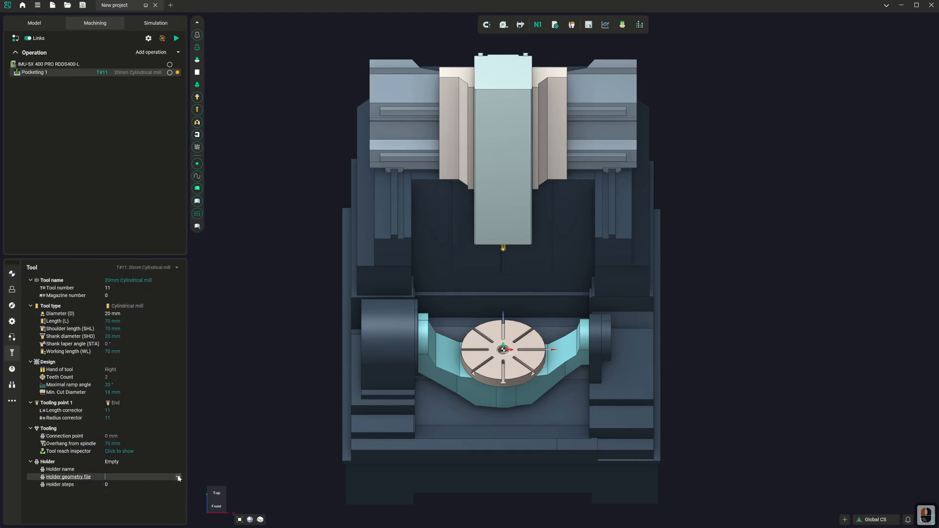
{"action": "left_click", "coordinate": [178, 477]}
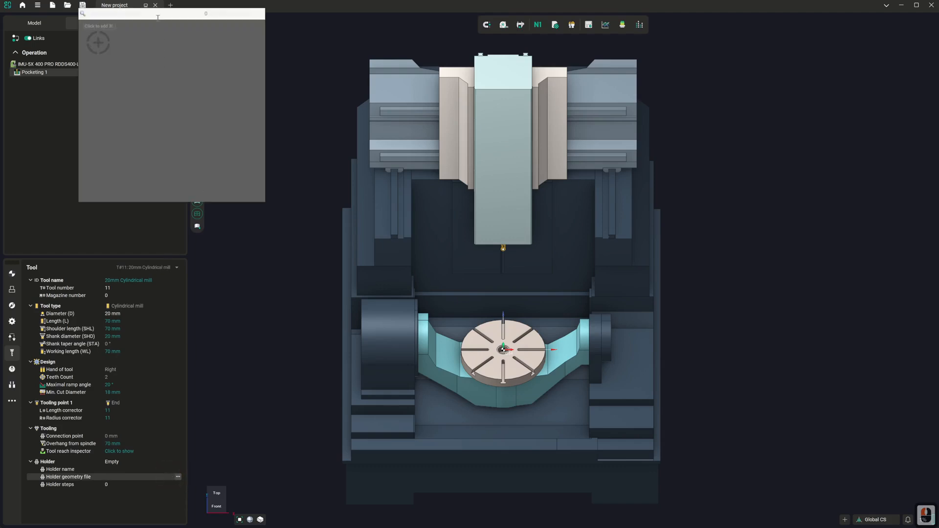
{"action": "left_click_drag", "start_coordinate": [168, 16], "coordinate": [177, 77]}
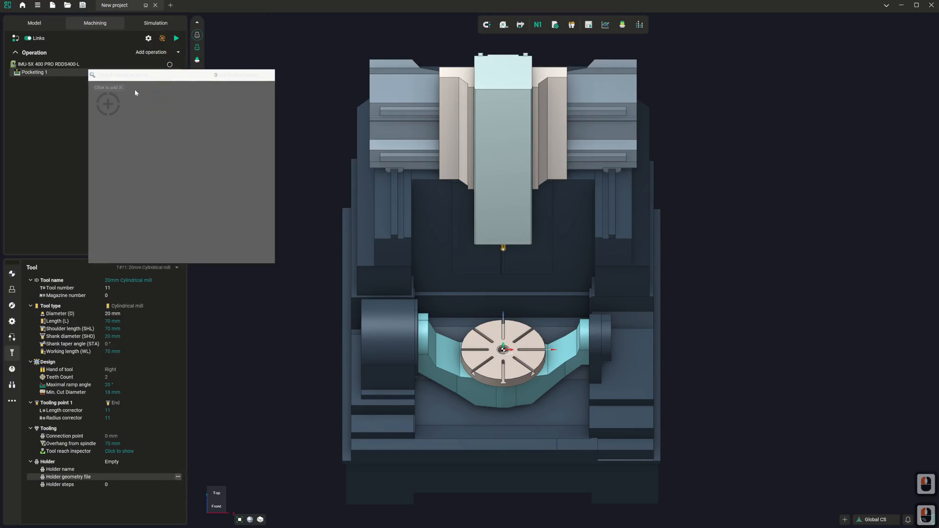
{"action": "left_click", "coordinate": [119, 76]}
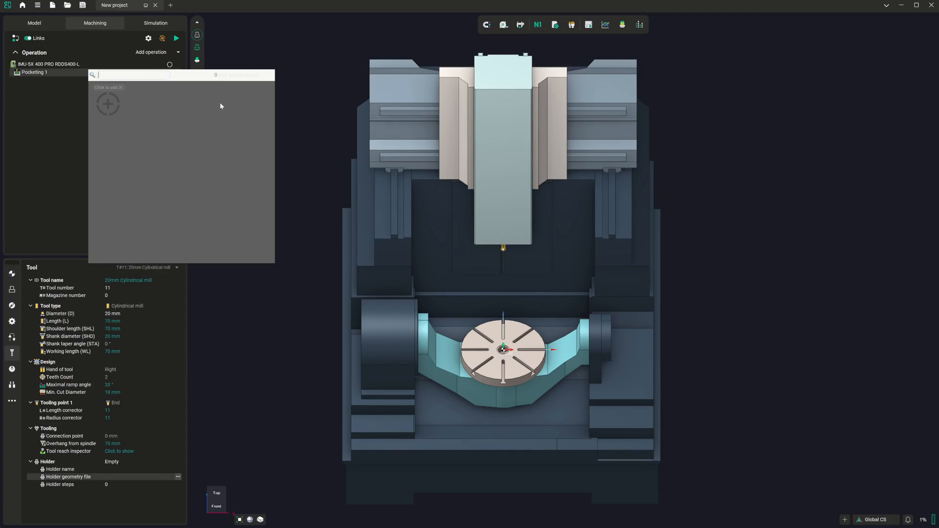
{"action": "left_click", "coordinate": [108, 105]}
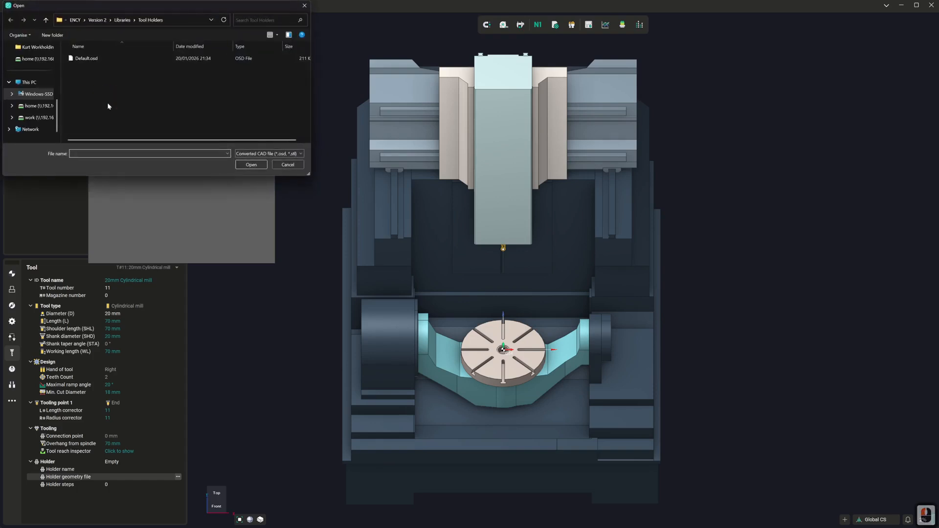
{"action": "left_click", "coordinate": [264, 154]}
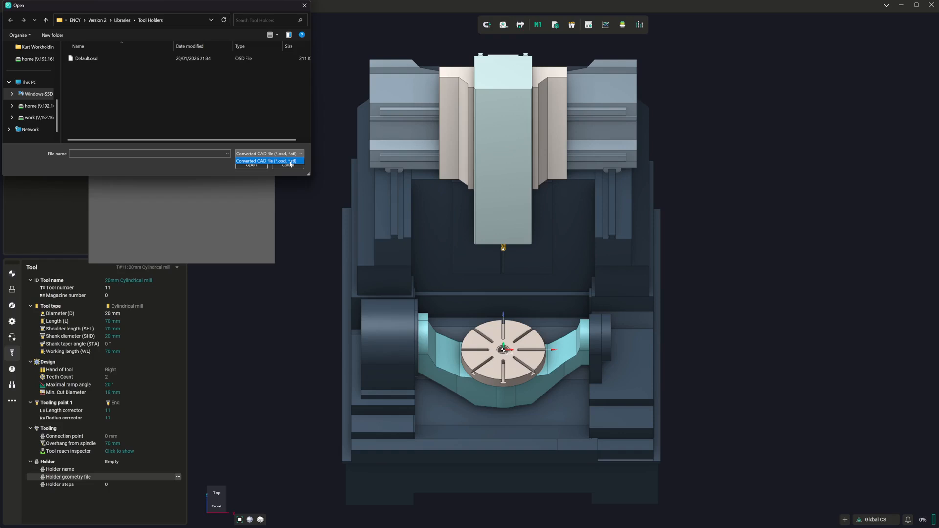
{"action": "left_click", "coordinate": [90, 70]}
{"action": "left_click", "coordinate": [251, 169]}
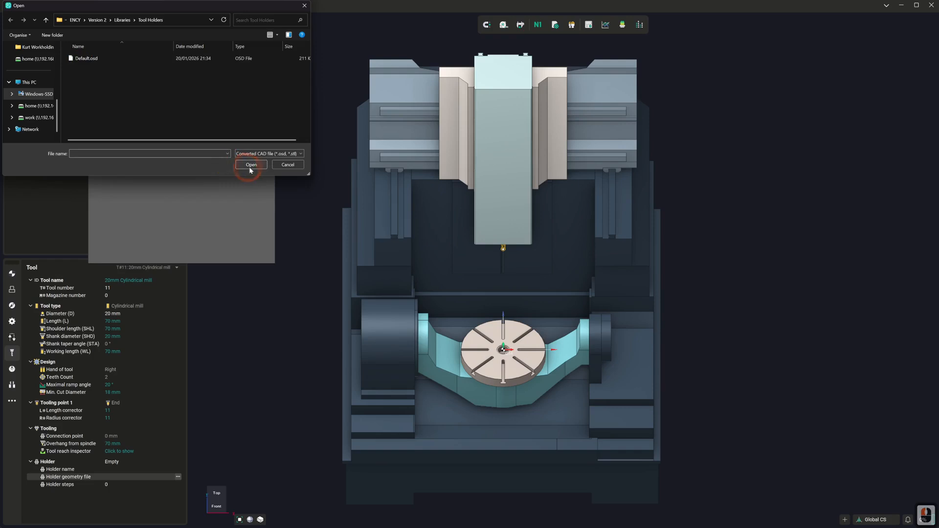
{"action": "left_click", "coordinate": [252, 167]}
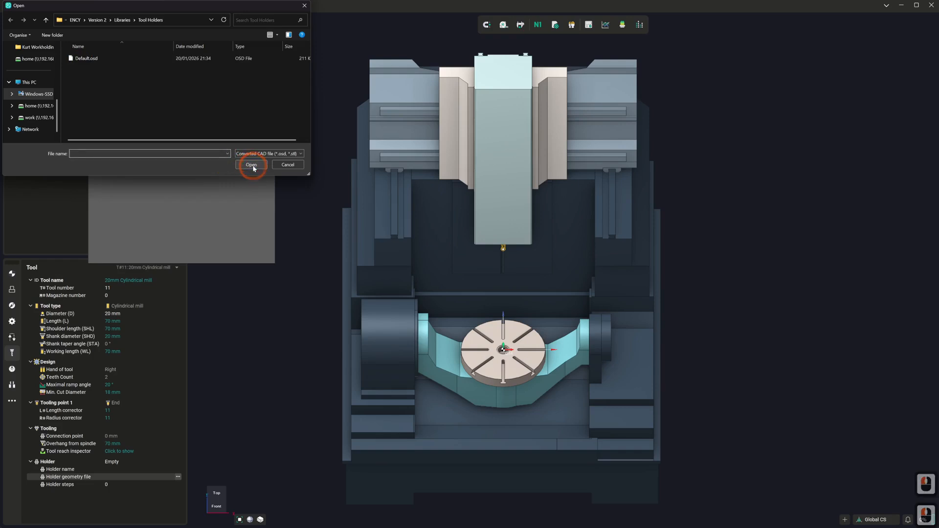
{"action": "double_click", "coordinate": [84, 58]}
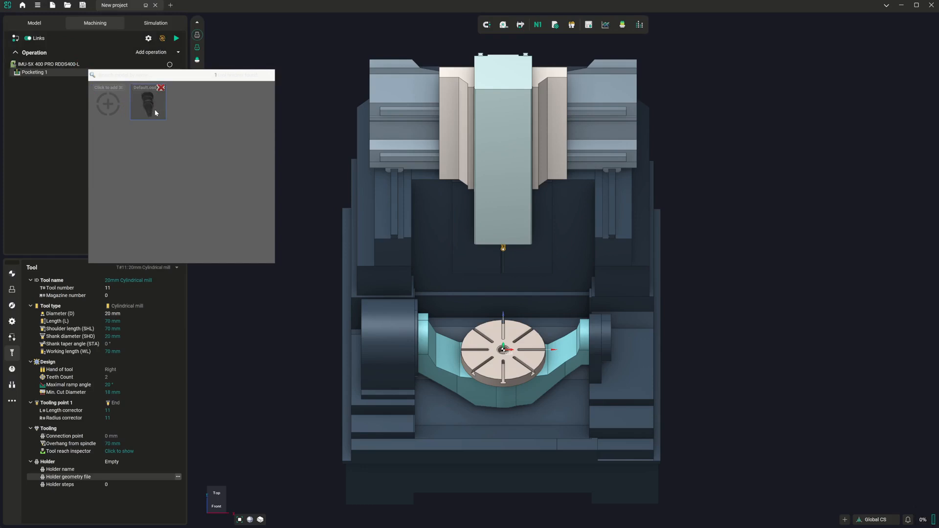
- Assign the Default.osd geometry as the 20mm cylindrical mill's holder and examine how it sits under the spindle
{"action": "left_click", "coordinate": [155, 113]}
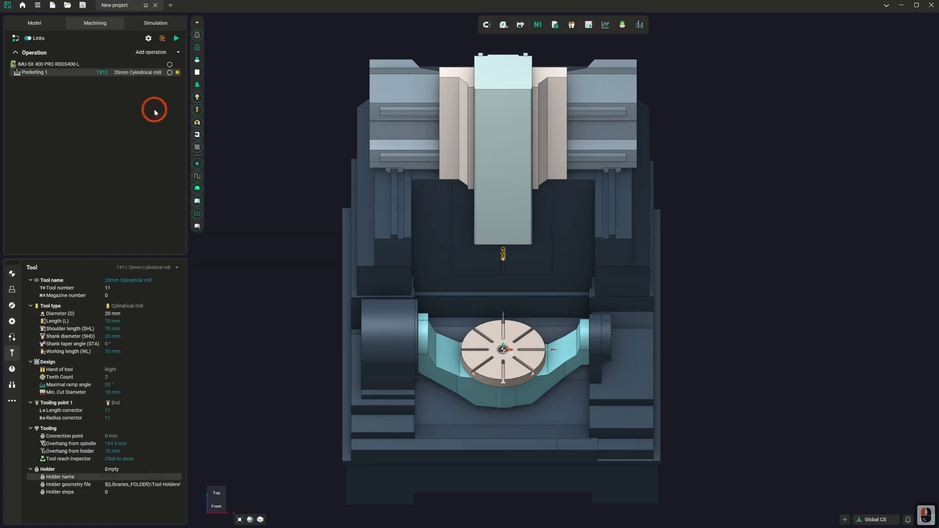
{"action": "scroll", "coordinate": [509, 279], "scroll_direction": "up", "scroll_amount": 5}
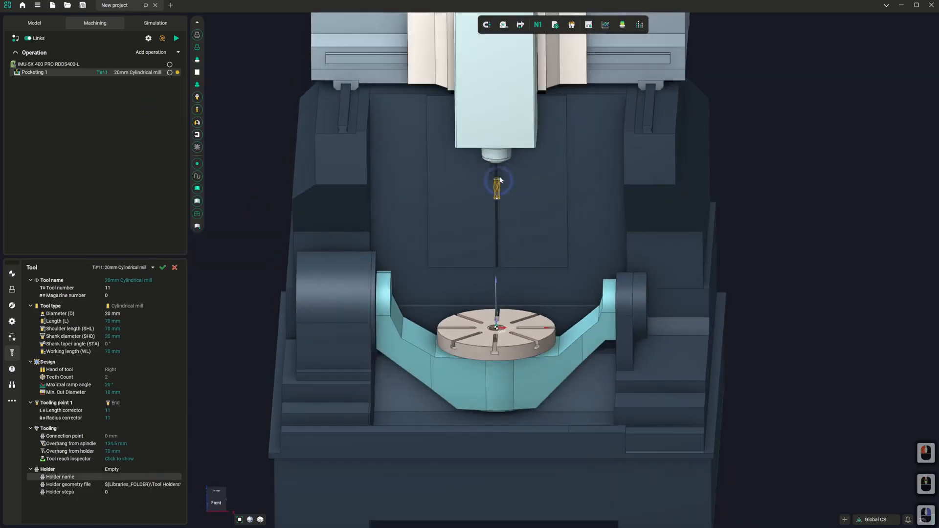
{"action": "scroll", "coordinate": [499, 180], "scroll_direction": "up", "scroll_amount": 5}
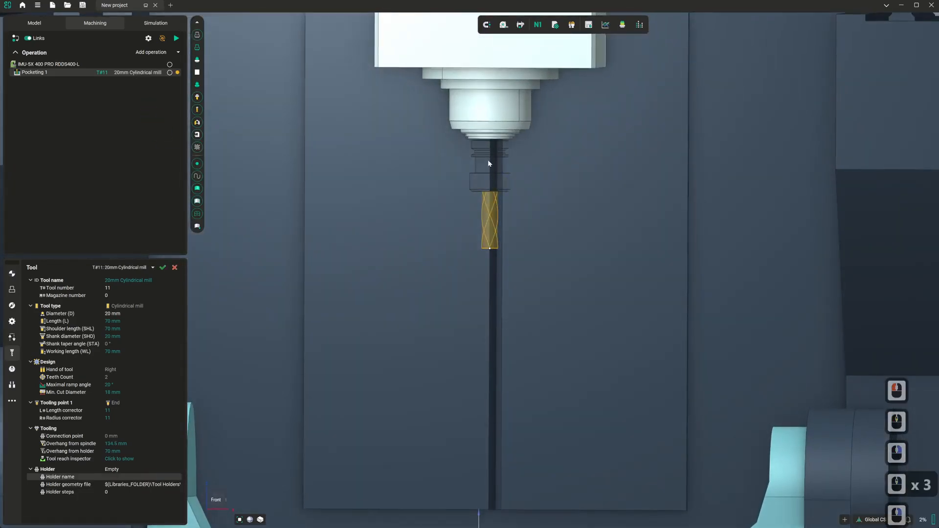
{"action": "scroll", "coordinate": [491, 175], "scroll_direction": "up", "scroll_amount": 5}
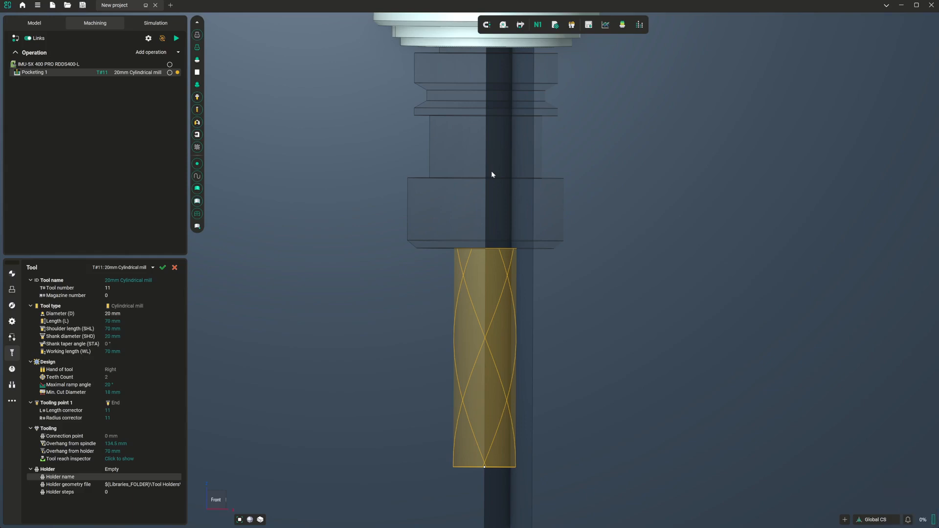
{"action": "scroll", "coordinate": [498, 203], "scroll_direction": "down", "scroll_amount": 4}
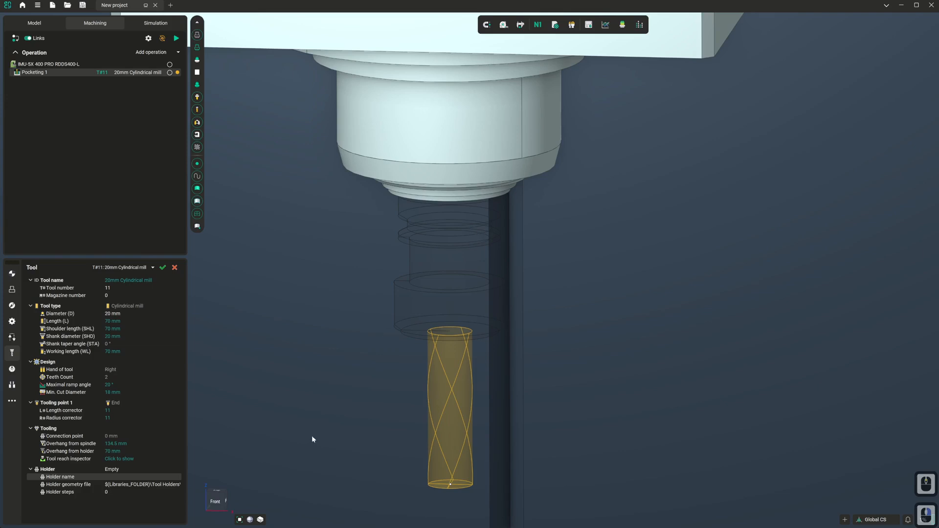
- Reset the mill's holder to Empty to clear its geometry file, and look through the predefined holders
{"action": "left_click", "coordinate": [139, 485]}
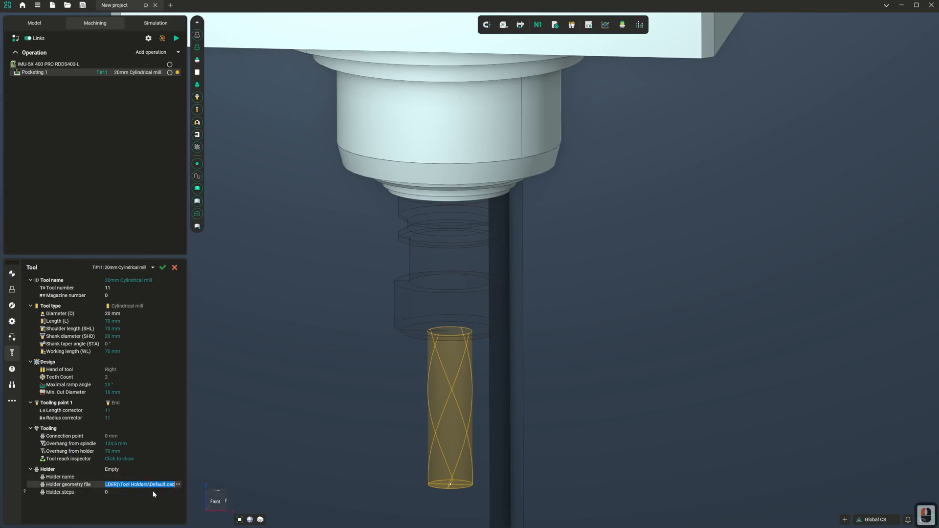
{"action": "left_click", "coordinate": [139, 470]}
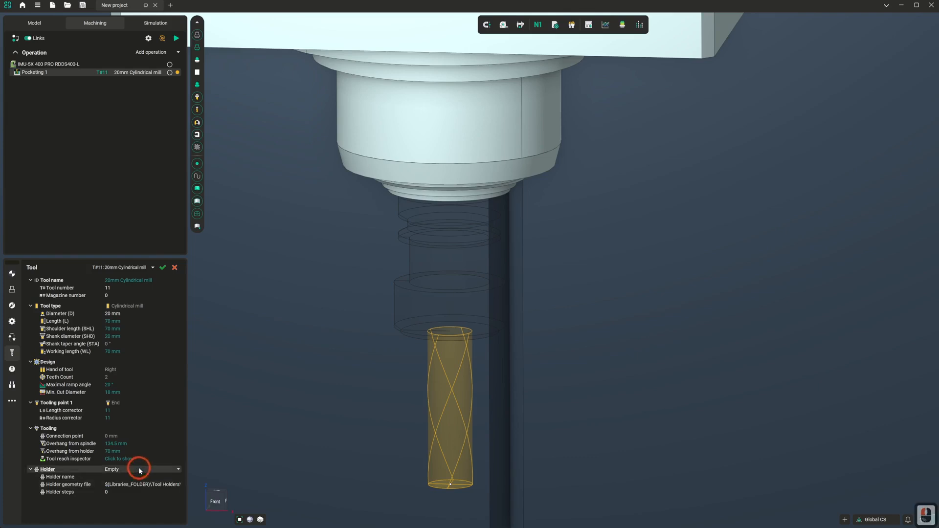
{"action": "left_click", "coordinate": [168, 472]}
{"action": "left_click", "coordinate": [156, 478]}
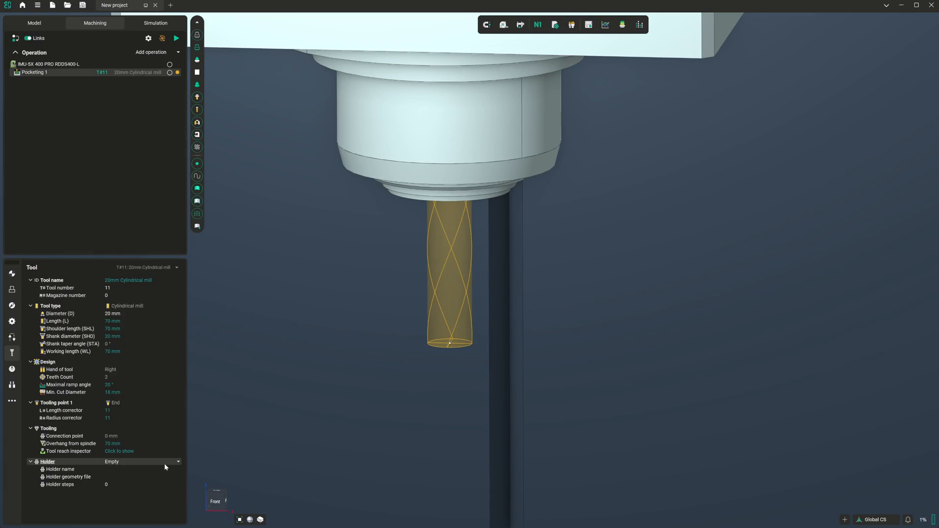
{"action": "left_click", "coordinate": [177, 461]}
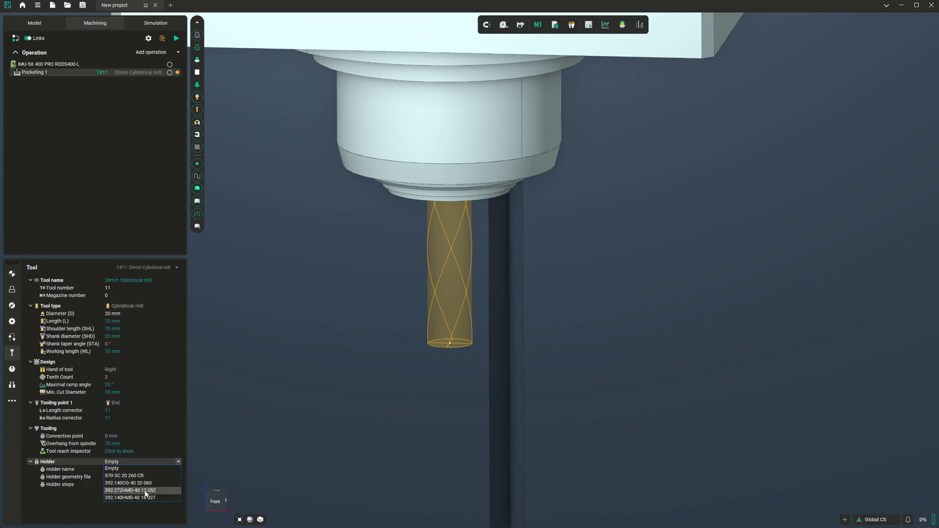
{"action": "left_click", "coordinate": [146, 462]}
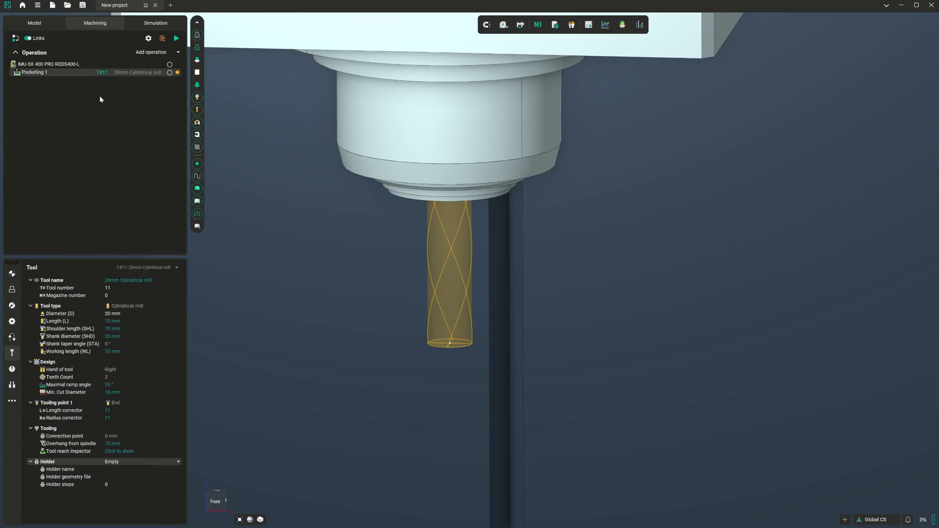
- Import the holder model bt30 er32 20l.3dm from the Desktop into the project's Full Model
{"action": "left_click", "coordinate": [35, 23]}
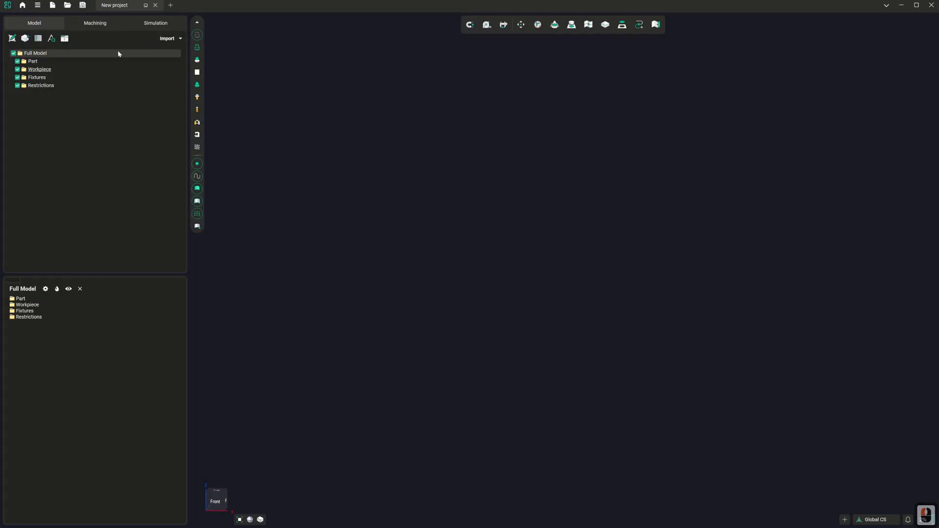
{"action": "left_click", "coordinate": [166, 38]}
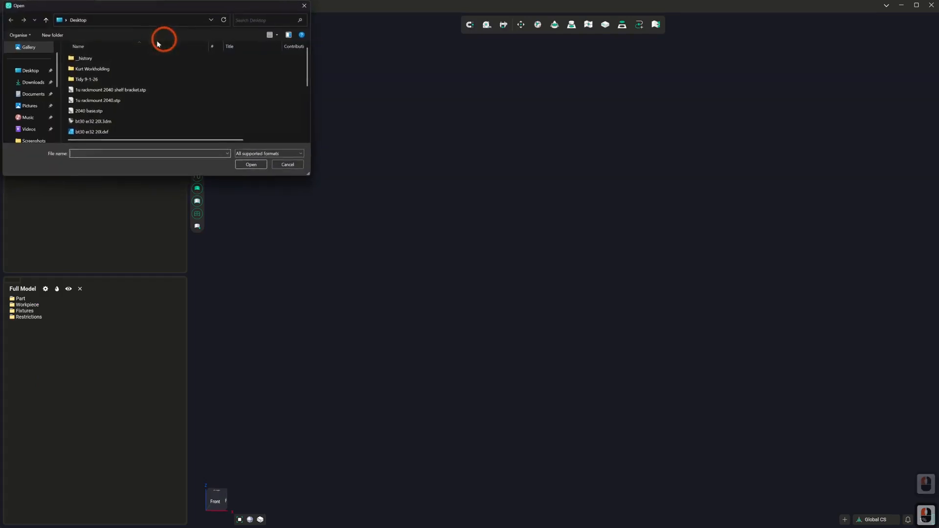
{"action": "left_click", "coordinate": [98, 122]}
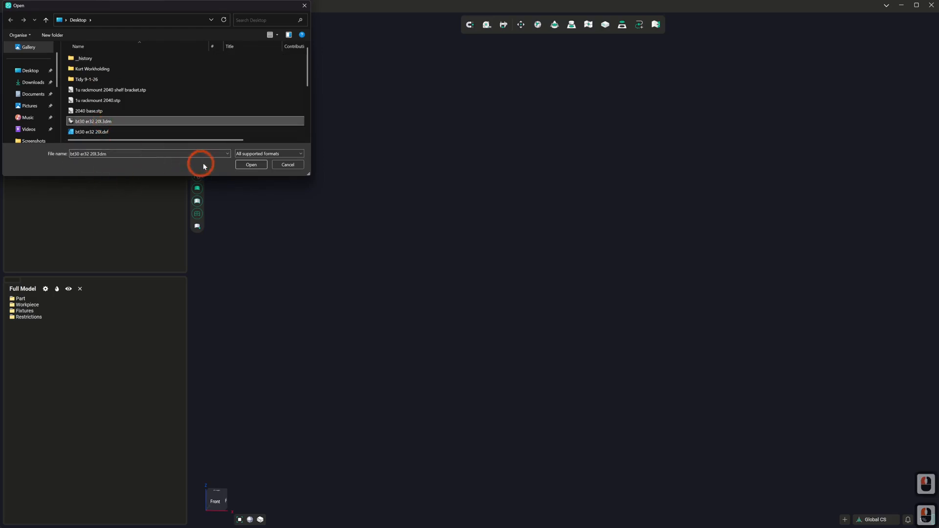
{"action": "left_click", "coordinate": [251, 165]}
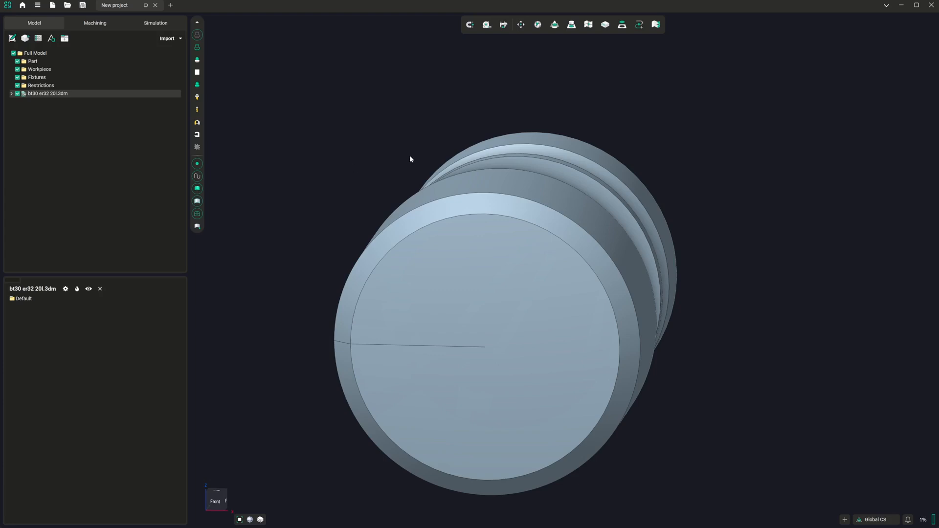
- Rotate the imported holder model 90 degrees around the X axis
{"action": "left_click", "coordinate": [521, 25]}
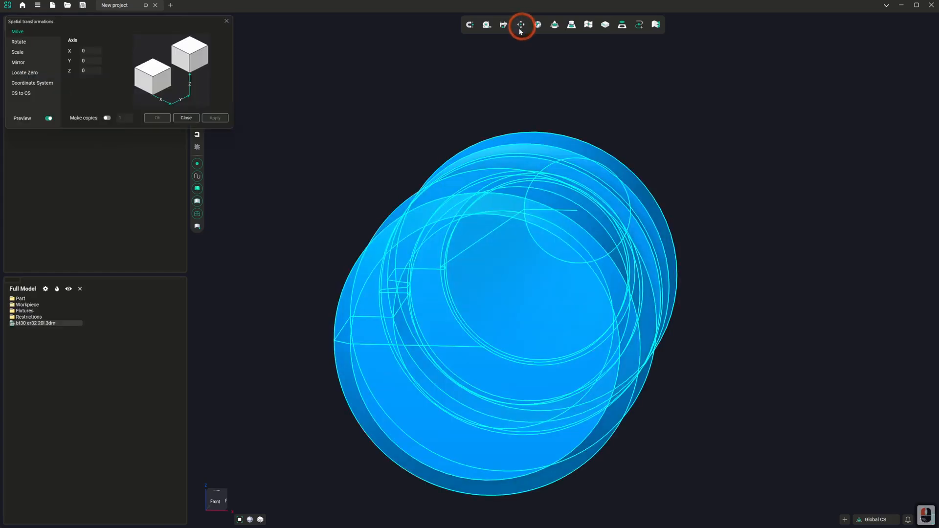
{"action": "left_click", "coordinate": [30, 42]}
{"action": "left_click", "coordinate": [102, 51]}
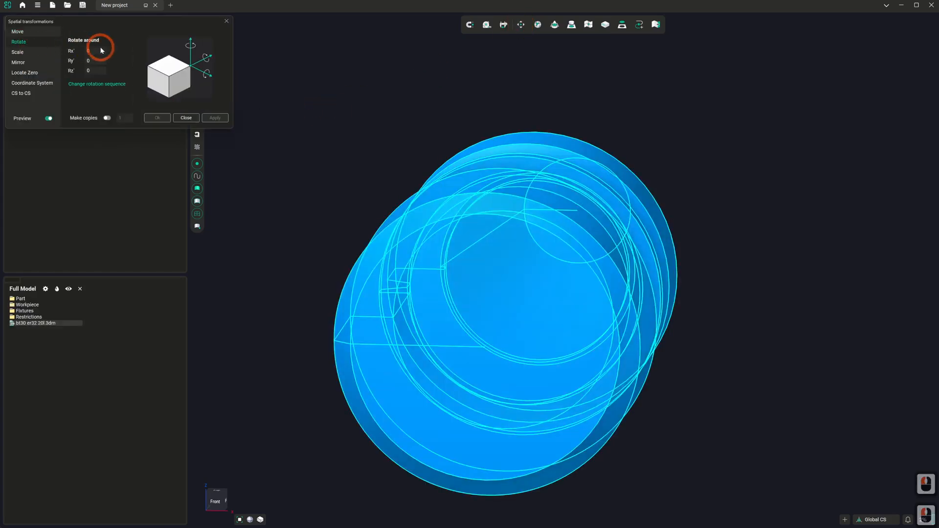
{"action": "double_click", "coordinate": [100, 50]}
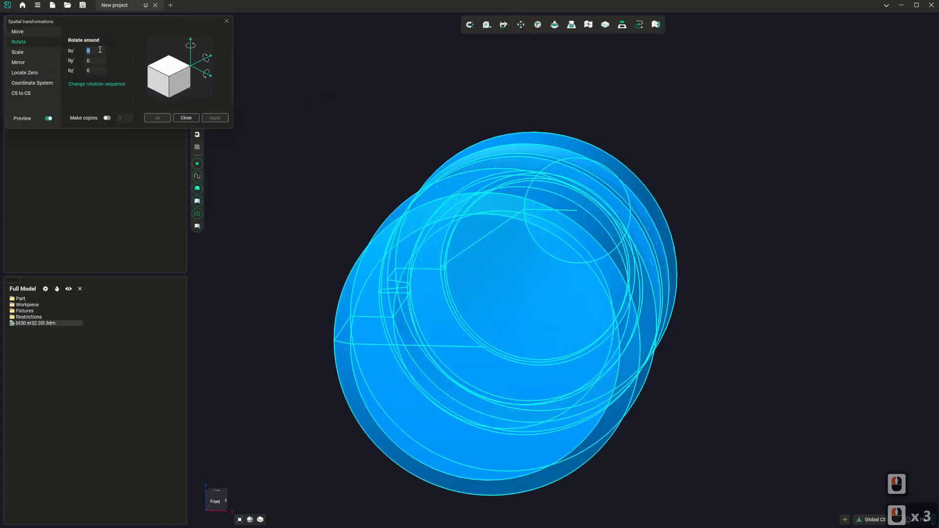
{"action": "type", "text": "90"}
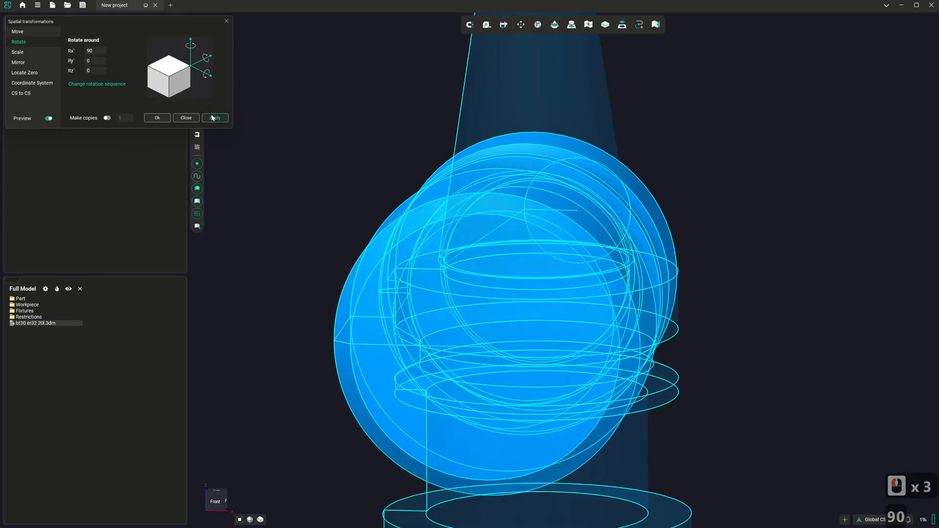
{"action": "left_click", "coordinate": [211, 117]}
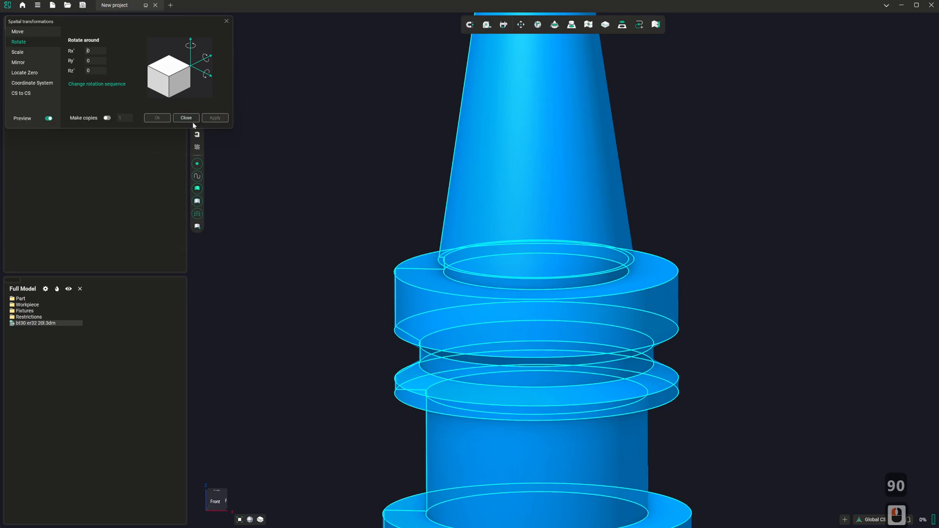
{"action": "left_click", "coordinate": [192, 120]}
- Examine the holder's cross-section with a ZX section plane at 0 mm offset, and turn the section off
{"action": "left_click", "coordinate": [250, 520]}
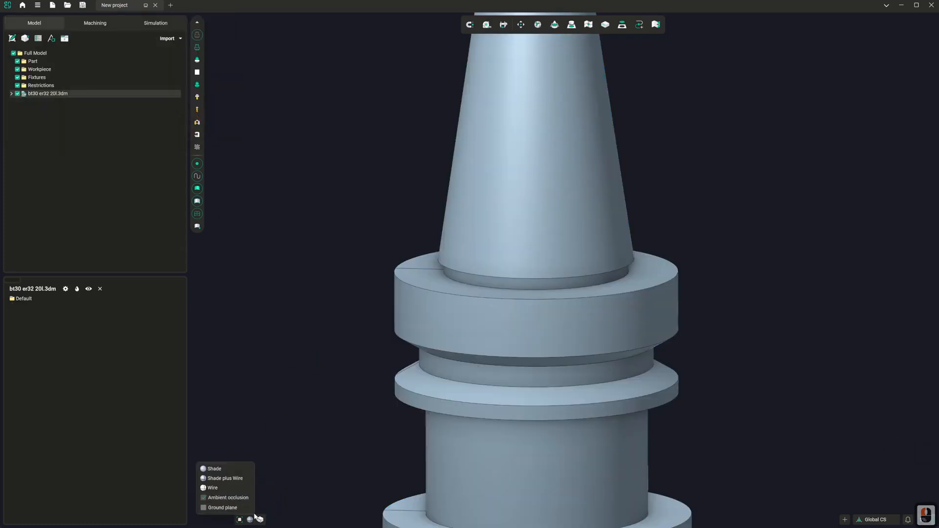
{"action": "left_click", "coordinate": [260, 520]}
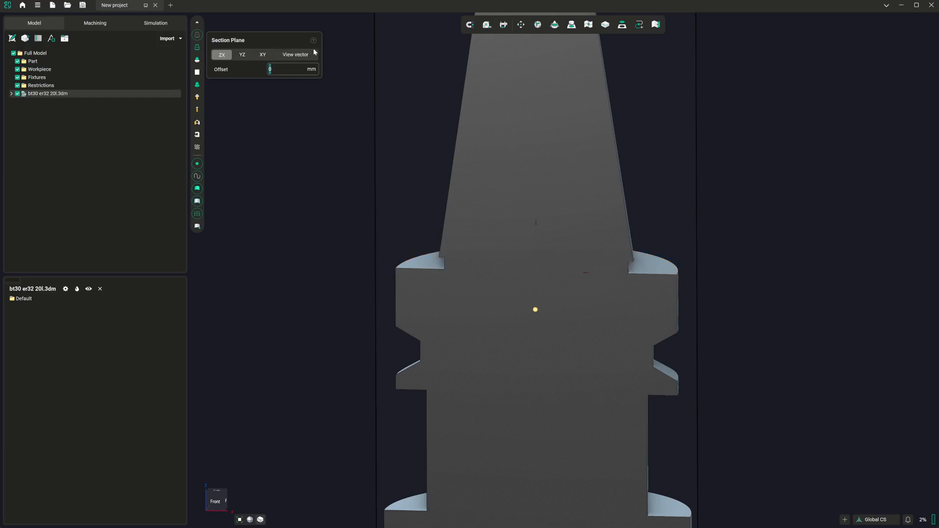
{"action": "left_click", "coordinate": [260, 520]}
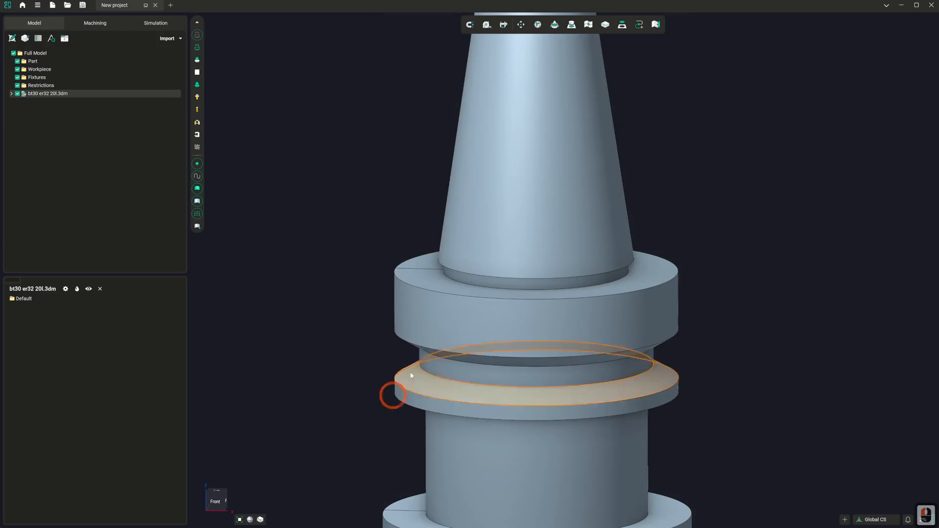
- Move the holder model -2 mm along Z and check its cross-section with a ZX section plane at 0 mm offset
{"action": "left_click", "coordinate": [521, 25]}
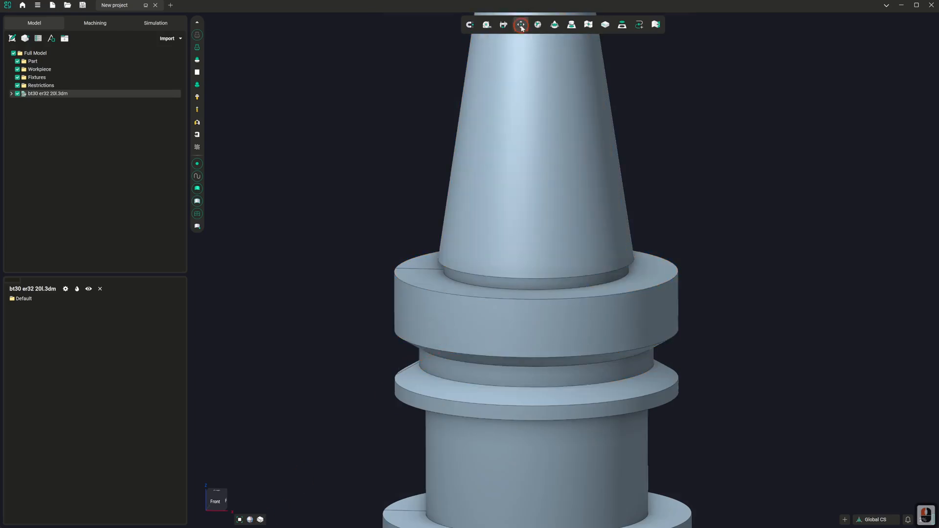
{"action": "double_click", "coordinate": [84, 70]}
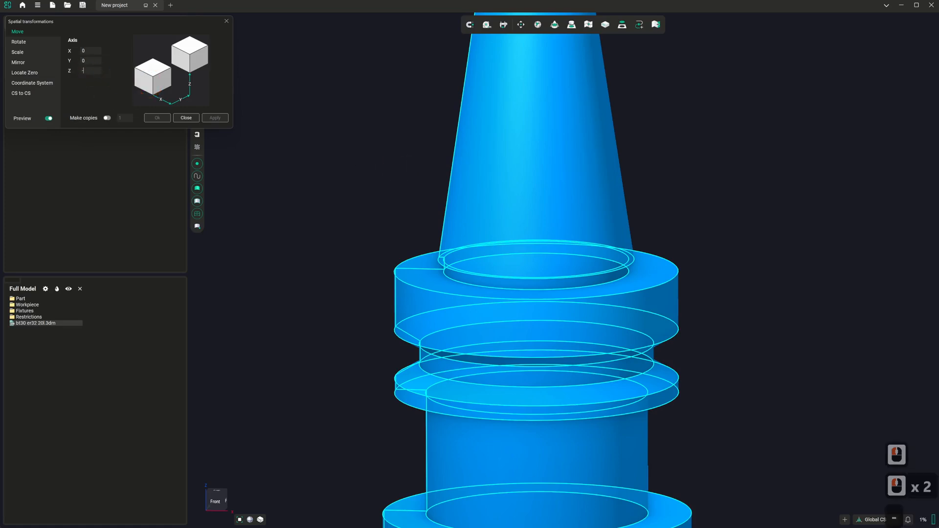
{"action": "type", "text": "-2"}
{"action": "key", "text": "Return"}
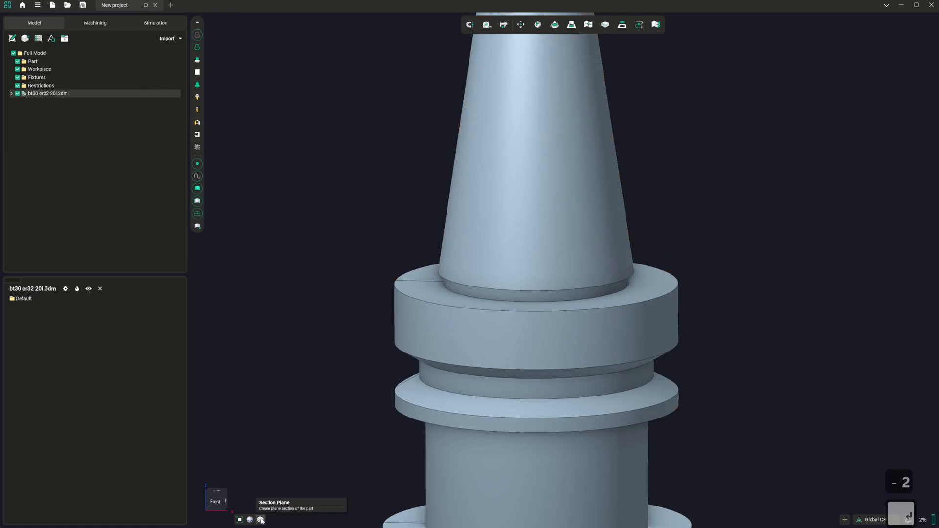
{"action": "left_click", "coordinate": [260, 519]}
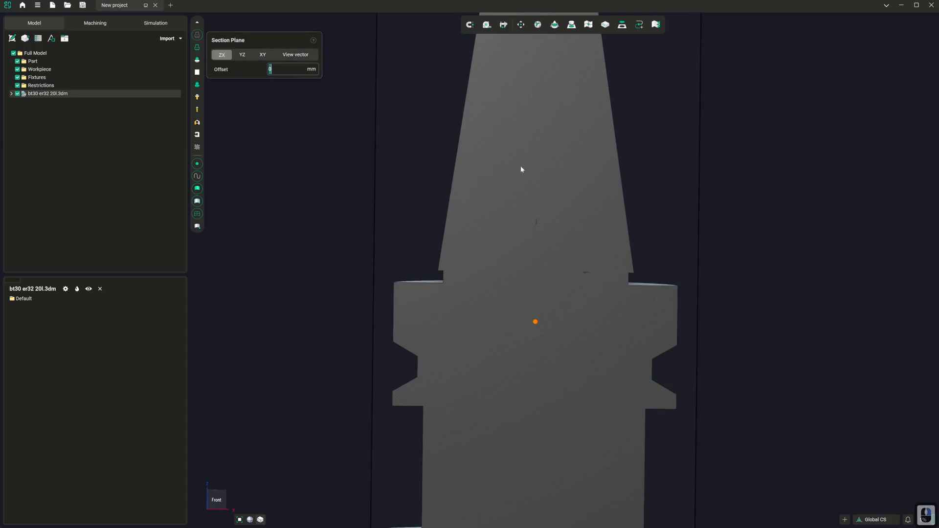
{"action": "left_click", "coordinate": [324, 381]}
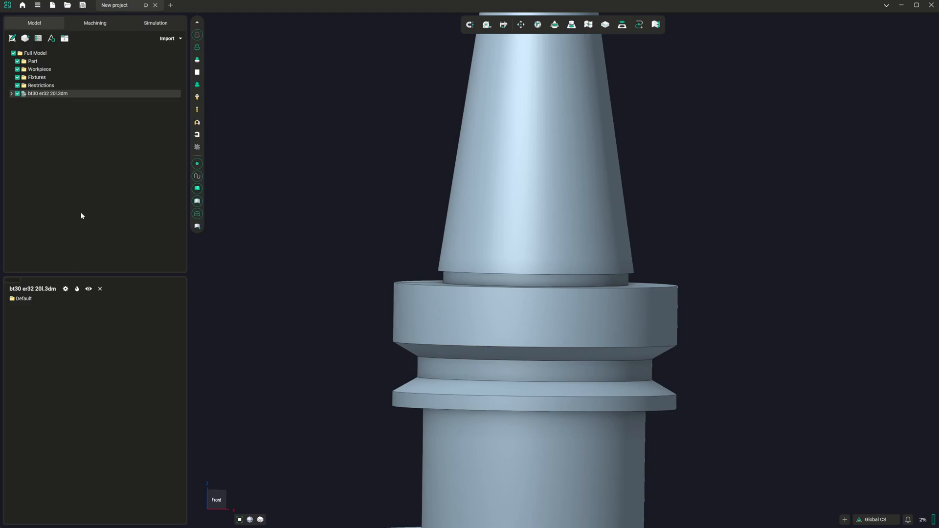
- Save the bt30 er32 20l.3dm model from the Full Model as a tool holder
{"action": "left_click", "coordinate": [35, 53]}
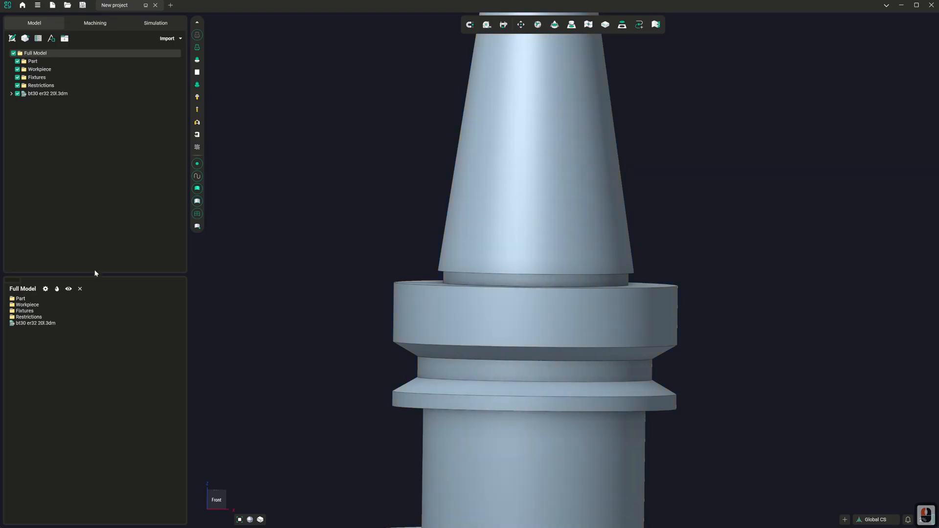
{"action": "right_click", "coordinate": [44, 325]}
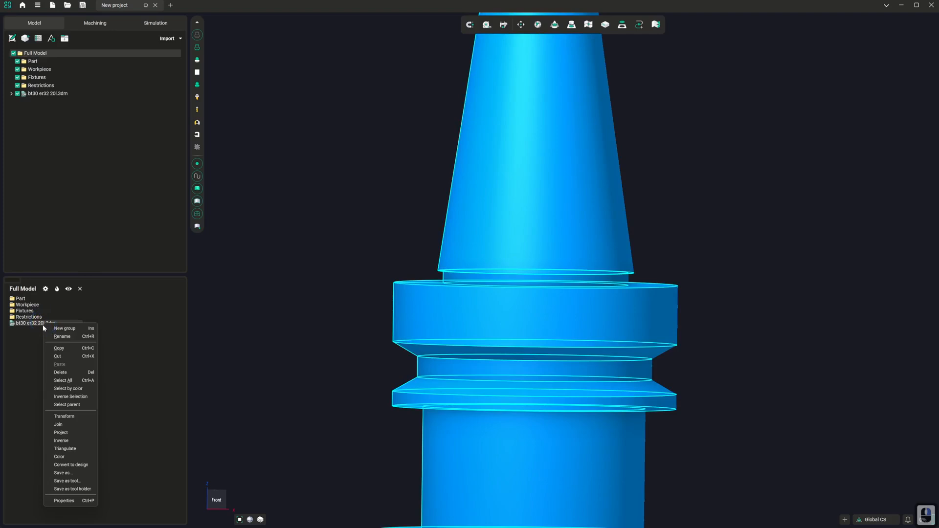
{"action": "left_click", "coordinate": [73, 490]}
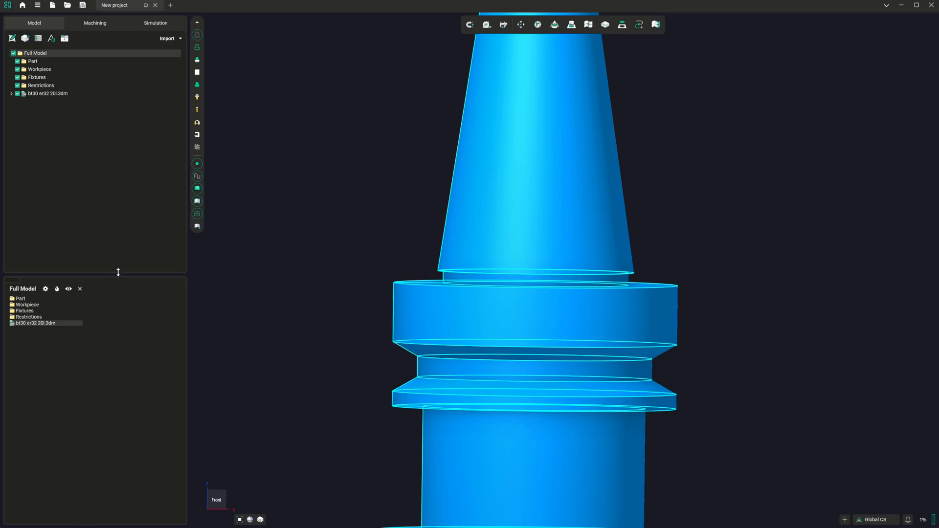
- Assign the saved bt30 er32 20l holder as the 20mm Cylindrical mill's holder geometry file and examine it at the spindle
{"action": "left_click", "coordinate": [97, 25]}
{"action": "left_click", "coordinate": [100, 288]}
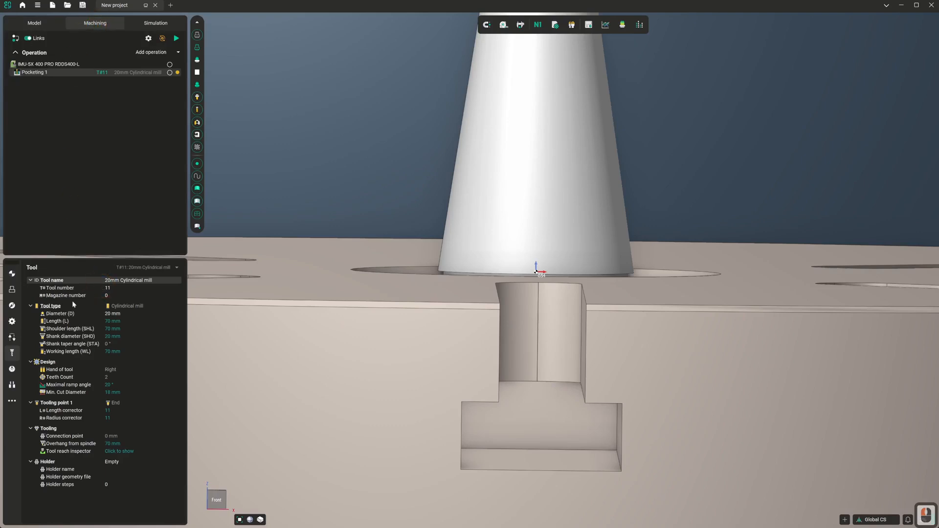
{"action": "left_click", "coordinate": [113, 474]}
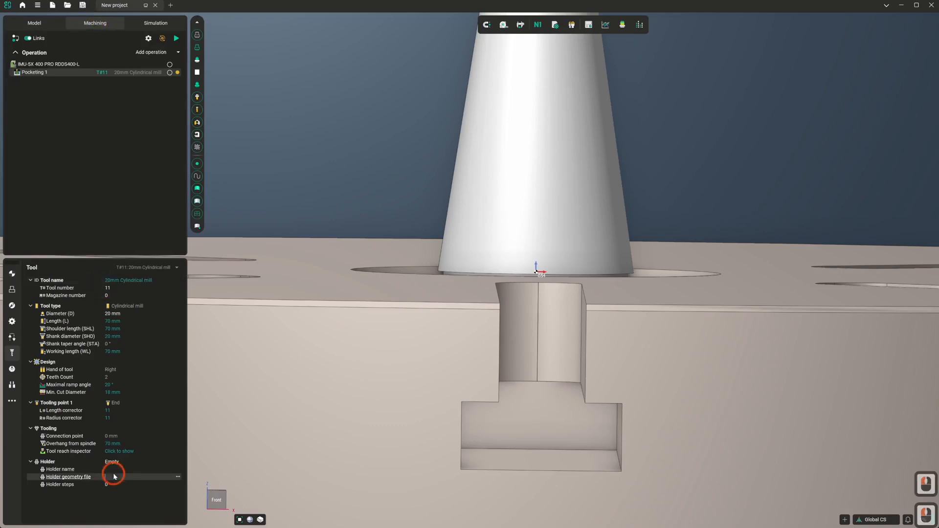
{"action": "left_click", "coordinate": [178, 478]}
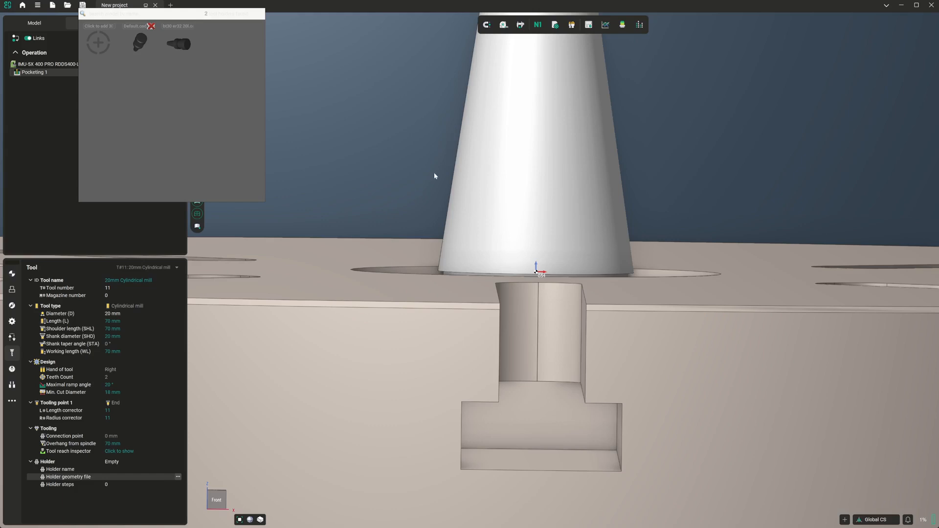
{"action": "left_click", "coordinate": [179, 44]}
{"action": "scroll", "coordinate": [489, 289], "scroll_direction": "down", "scroll_amount": 8}
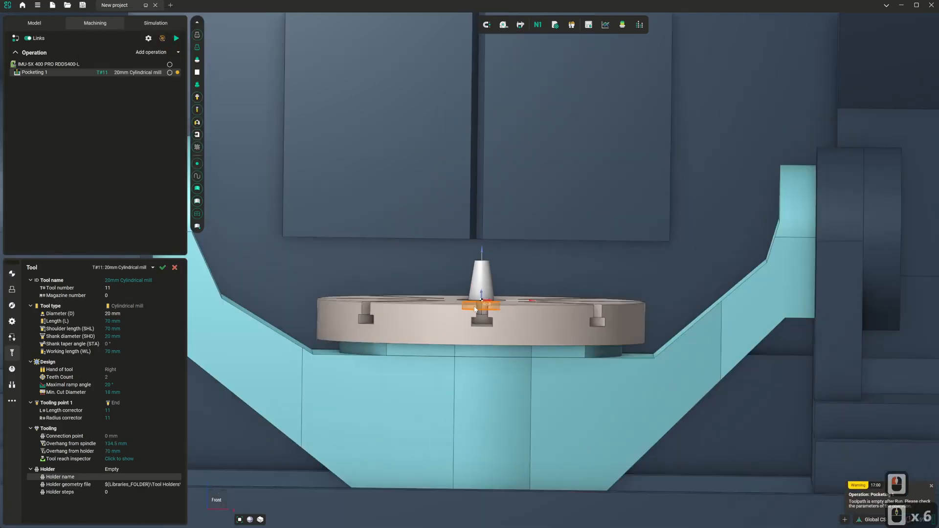
{"action": "scroll", "coordinate": [483, 151], "scroll_direction": "up", "scroll_amount": 9}
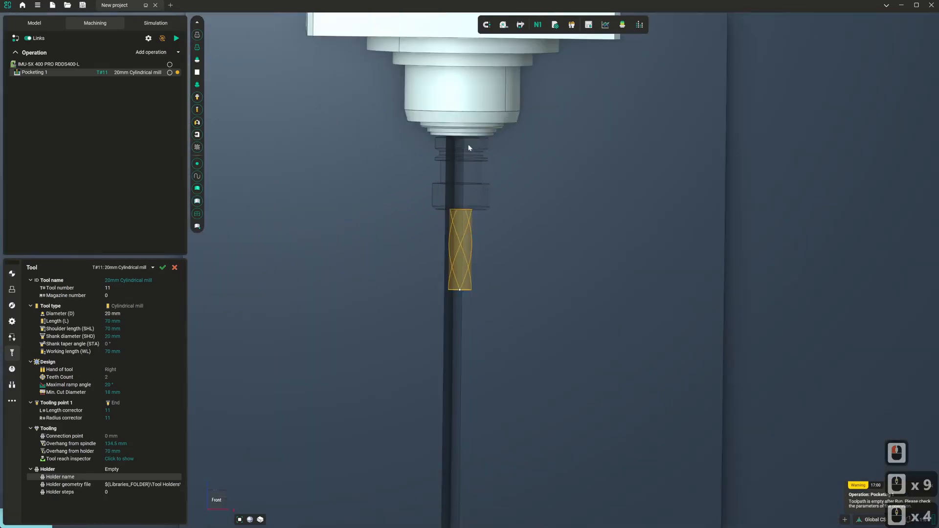
{"action": "scroll", "coordinate": [466, 158], "scroll_direction": "up", "scroll_amount": 7}
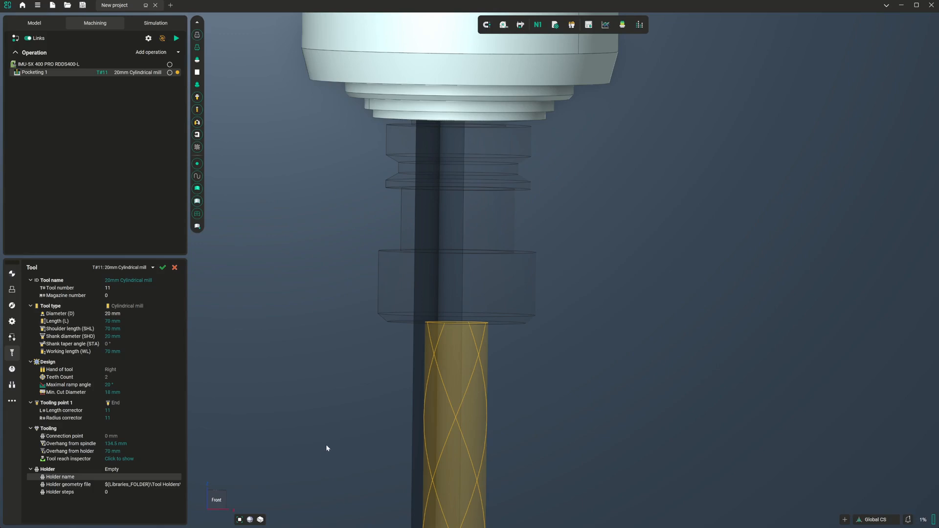
{"action": "scroll", "coordinate": [391, 328], "scroll_direction": "down", "scroll_amount": 2}
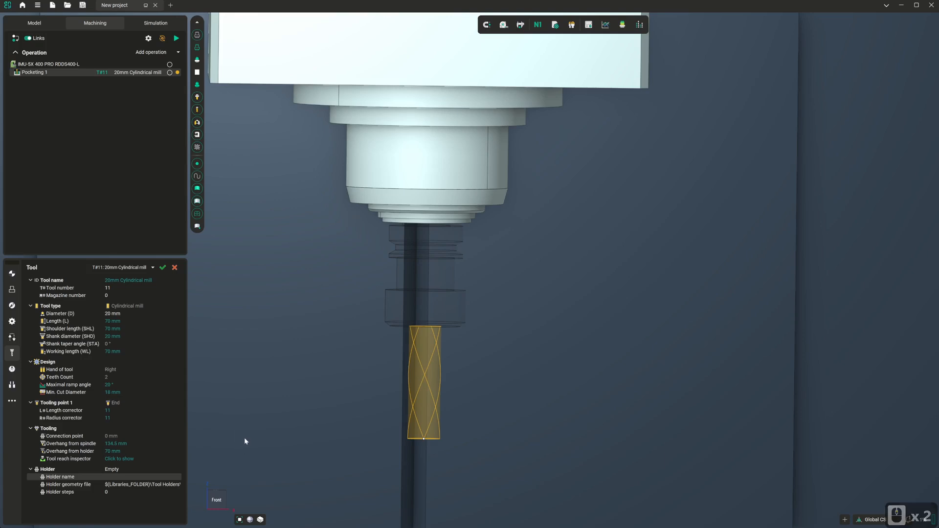
- Reset the 20mm Cylindrical mill's holder to Empty
{"action": "left_click", "coordinate": [148, 469]}
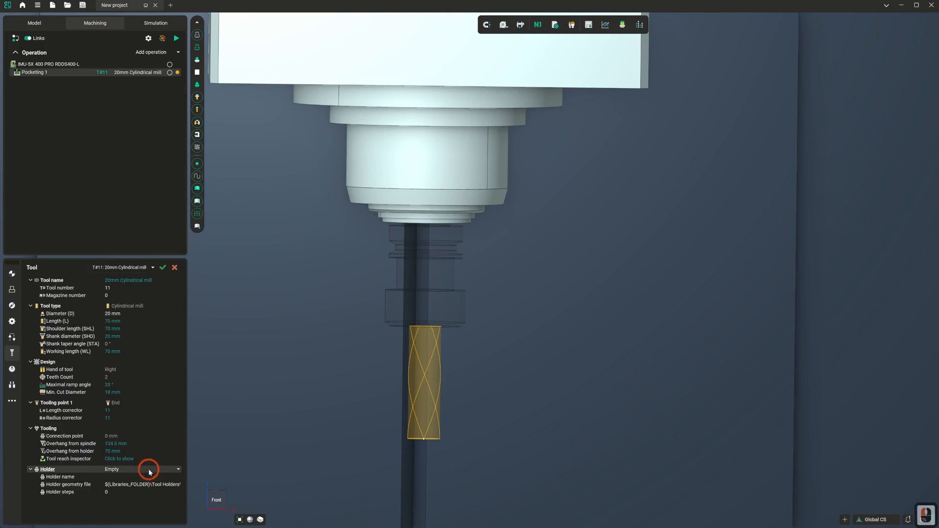
{"action": "left_click", "coordinate": [178, 470]}
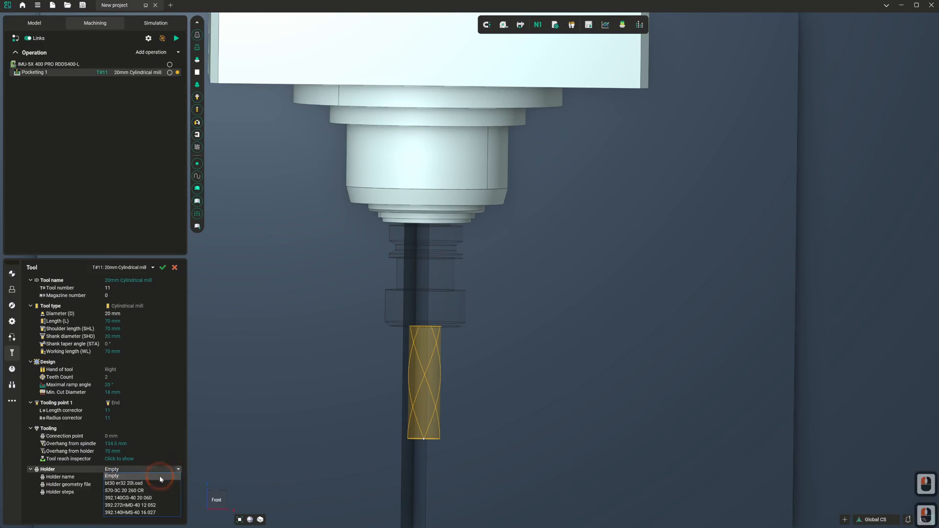
{"action": "left_click", "coordinate": [156, 475]}
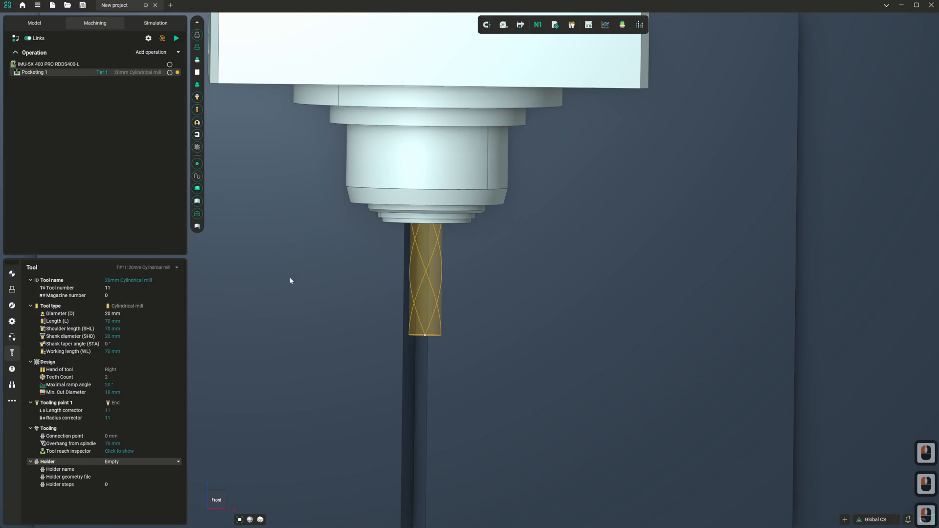
- Hide the bt30 er32 20l.3dm model and import the profile bt30 er32 20l.dxf from the Desktop into the Full Model
{"action": "left_click", "coordinate": [40, 28]}
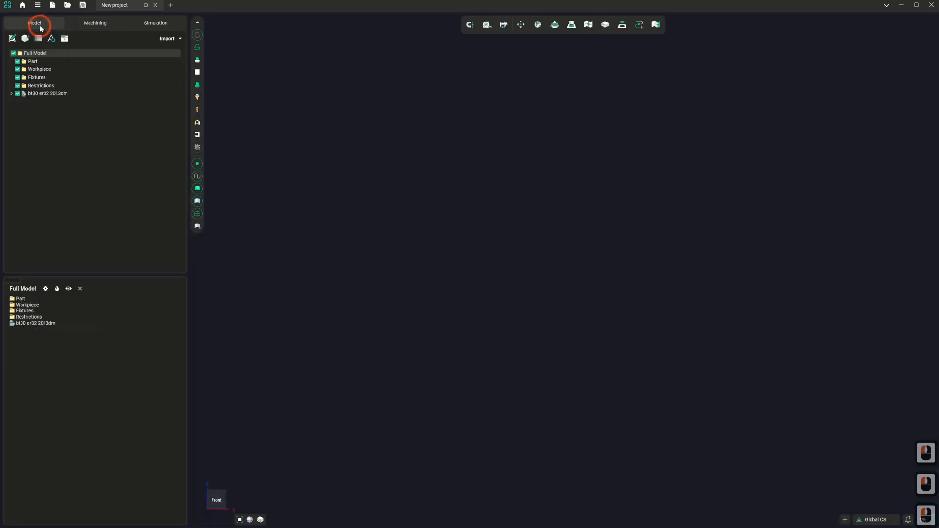
{"action": "left_click", "coordinate": [17, 94]}
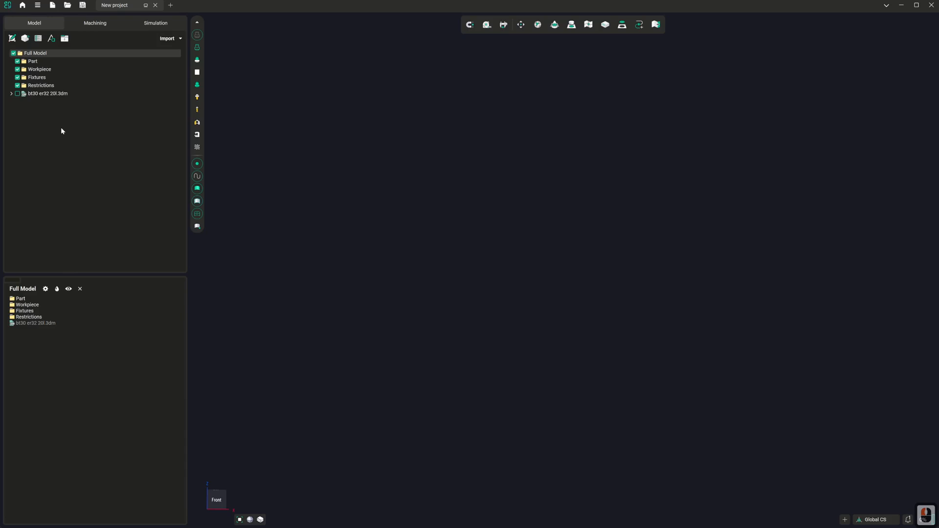
{"action": "left_click", "coordinate": [165, 38]}
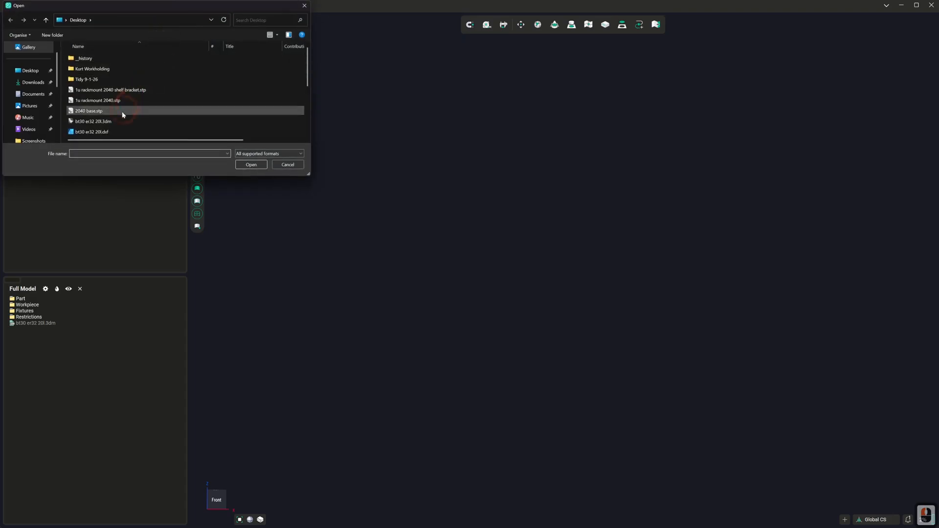
{"action": "left_click", "coordinate": [98, 131]}
{"action": "left_click", "coordinate": [249, 165]}
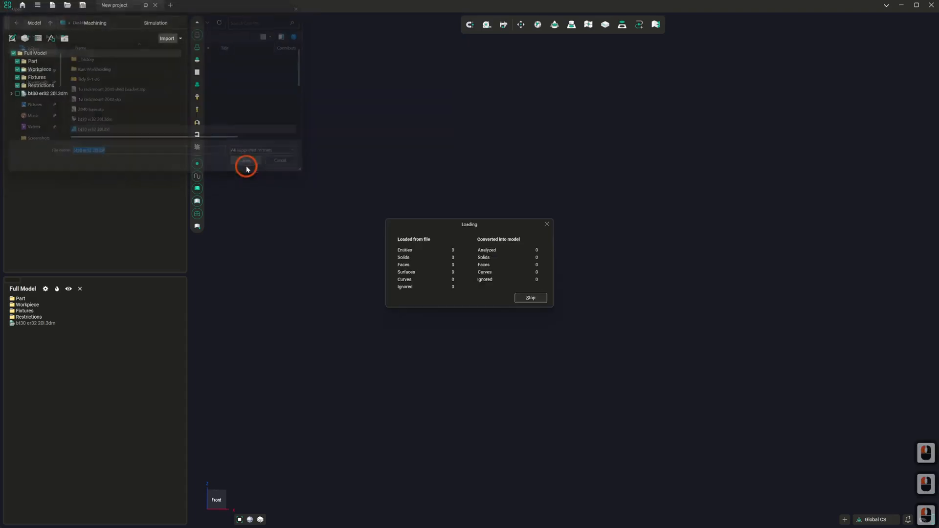
{"action": "left_click", "coordinate": [207, 139]}
{"action": "right_click_drag", "start_coordinate": [390, 270], "coordinate": [380, 313]}
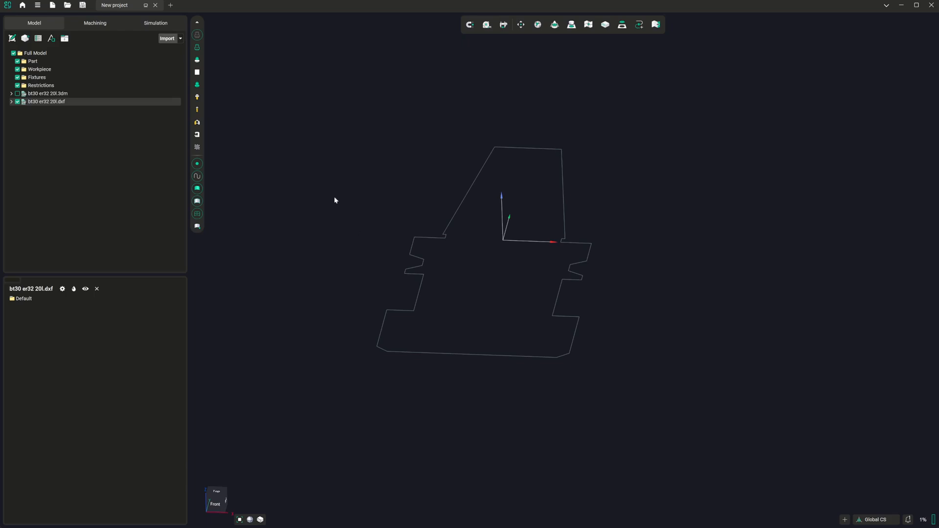
- Convert the imported bt30 er32 20l.dxf profile to a design and exit its sketch
{"action": "right_click", "coordinate": [54, 101]}
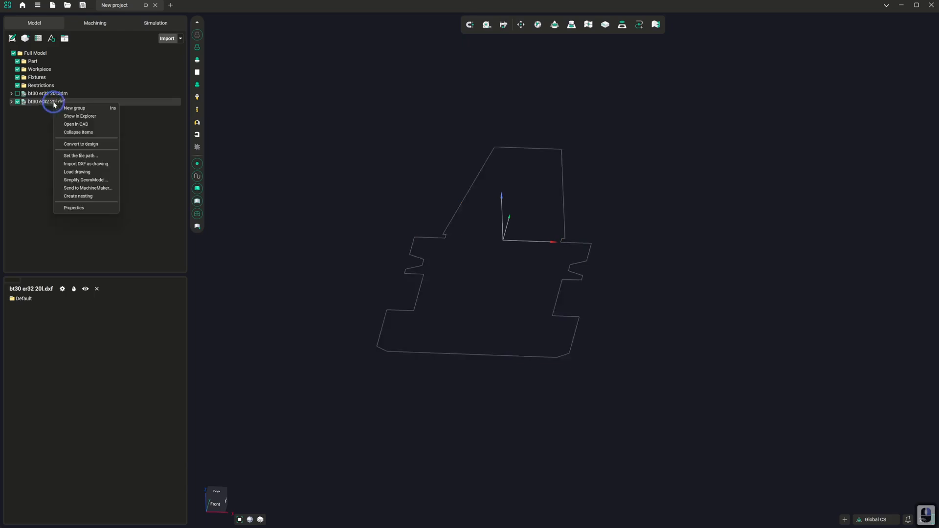
{"action": "left_click", "coordinate": [82, 146]}
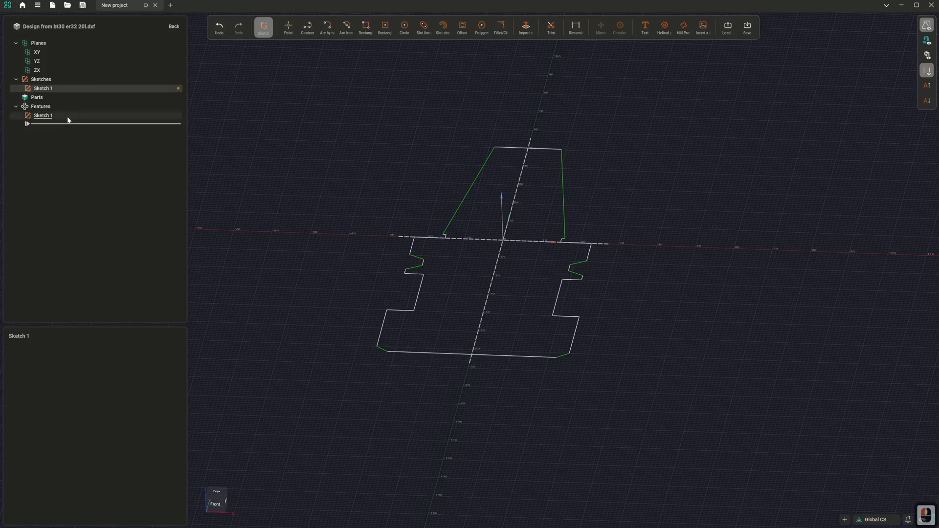
{"action": "left_click", "coordinate": [65, 97]}
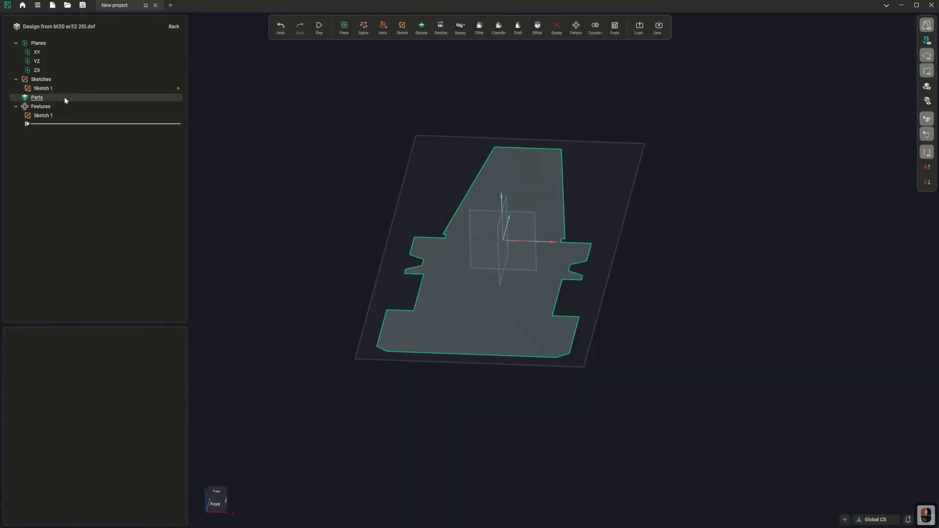
- Add a Revolve feature to the design and set Axis Y as its revolution axis
{"action": "left_click", "coordinate": [441, 28]}
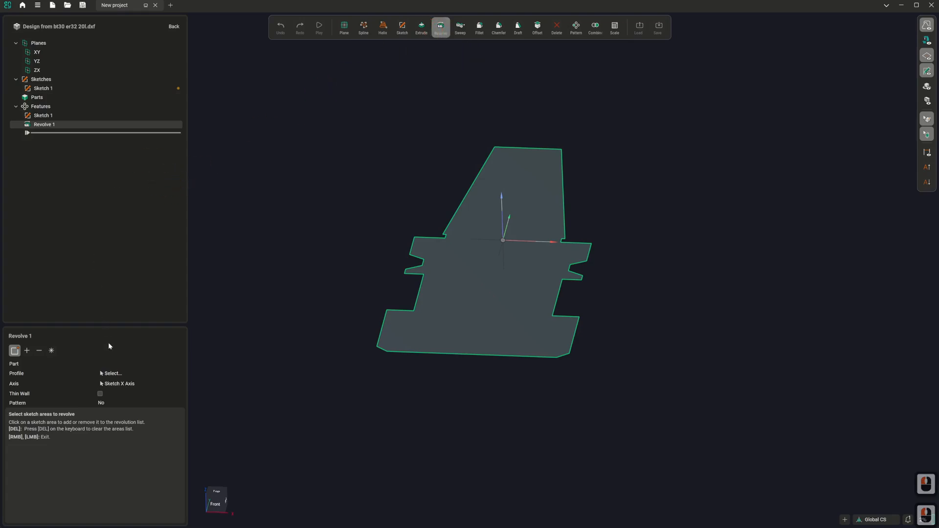
{"action": "left_click", "coordinate": [112, 386]}
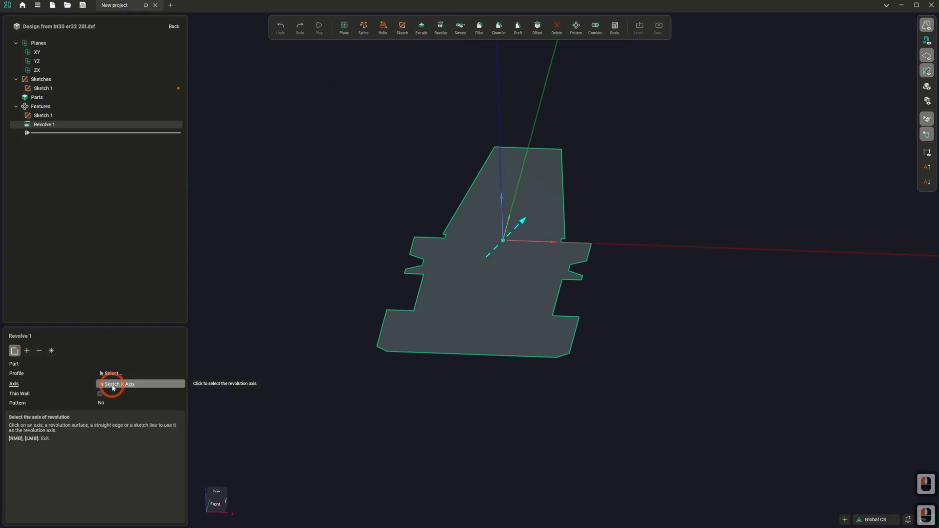
{"action": "left_click", "coordinate": [514, 202]}
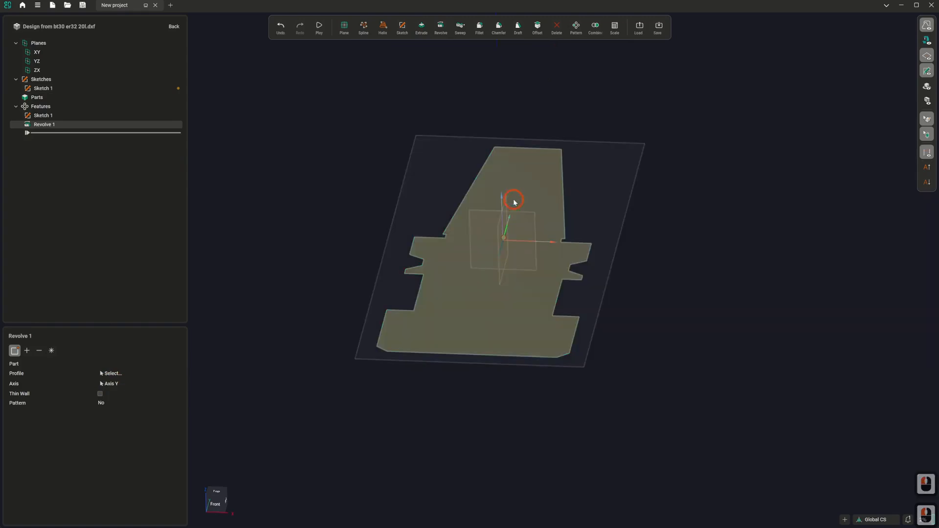
- Try to assign the sketch's closed area as the profile of the Revolve 1 feature
{"action": "left_click", "coordinate": [461, 294]}
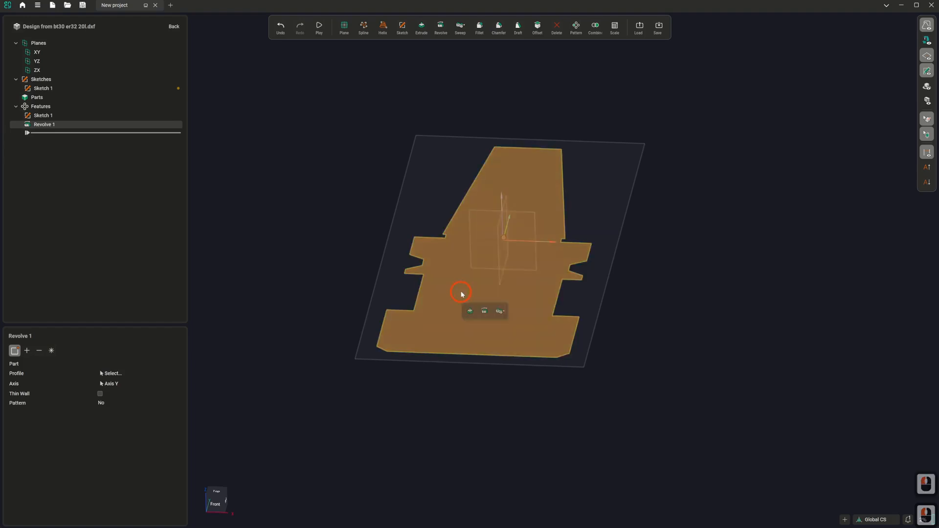
{"action": "left_click", "coordinate": [174, 374]}
{"action": "left_click", "coordinate": [435, 320]}
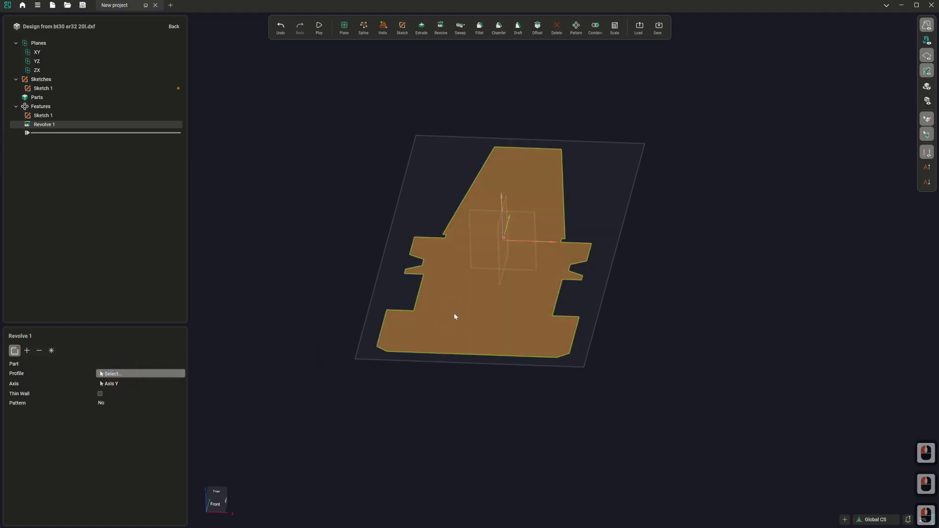
{"action": "left_click", "coordinate": [455, 316]}
{"action": "left_click", "coordinate": [362, 329]}
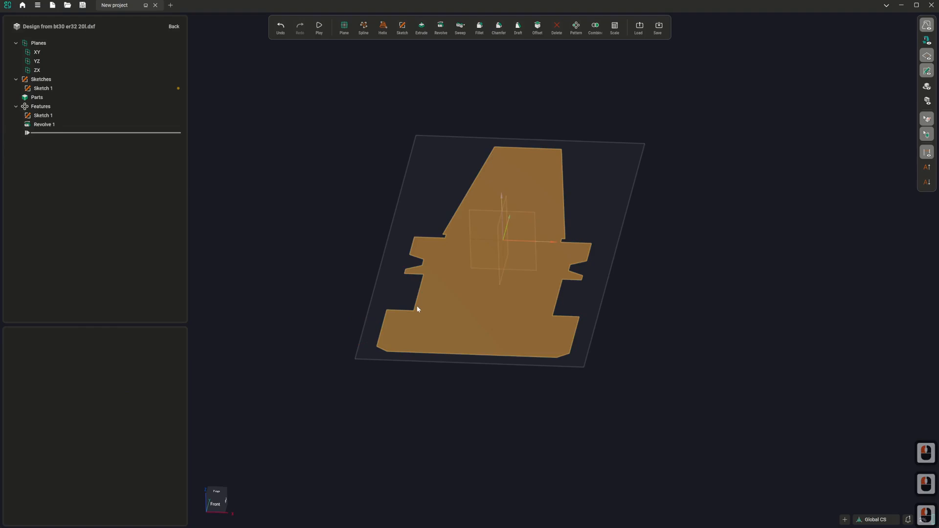
{"action": "left_click", "coordinate": [185, 269]}
{"action": "left_click", "coordinate": [59, 123]}
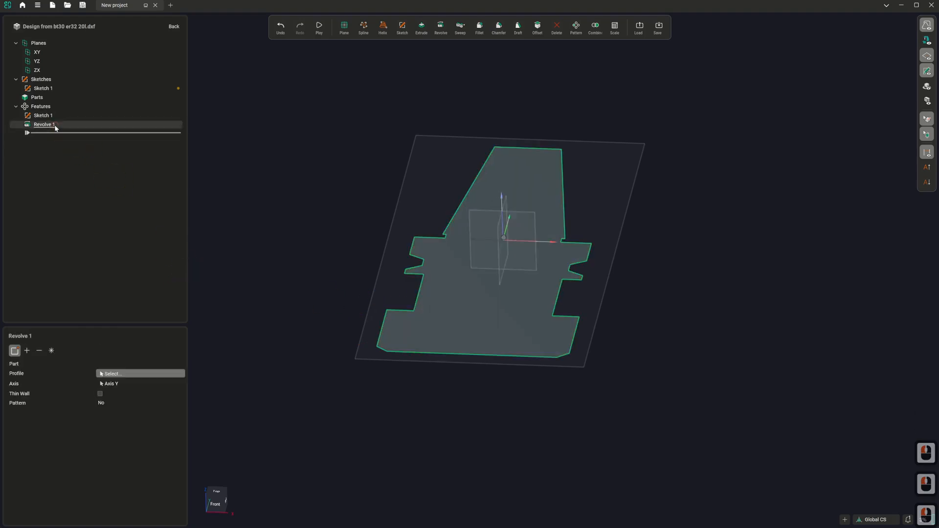
{"action": "left_click", "coordinate": [54, 127]}
{"action": "left_click", "coordinate": [54, 117]}
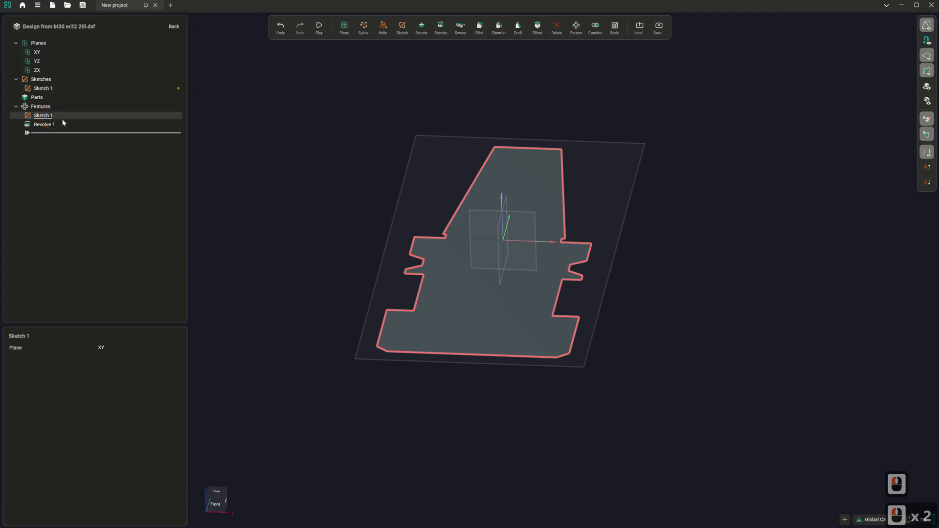
{"action": "left_click", "coordinate": [81, 123]}
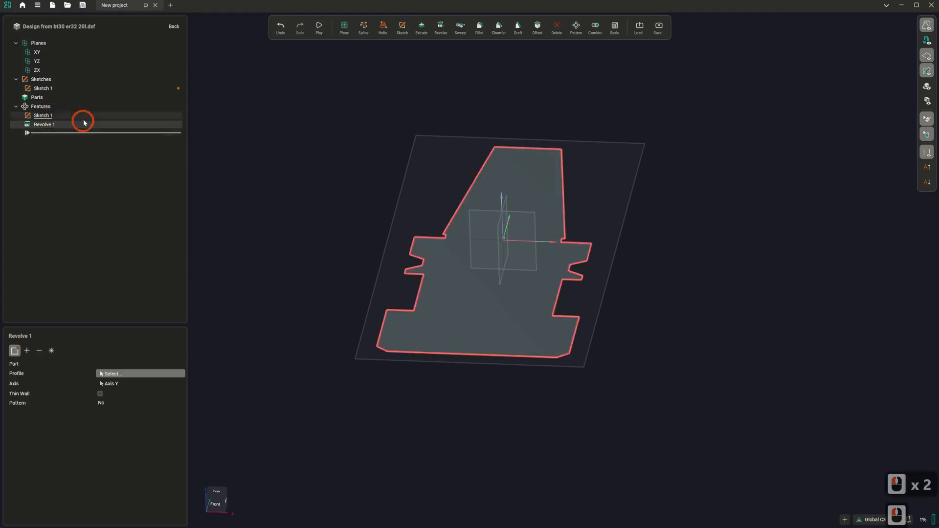
- Try to delete the Revolve 1 feature from the design
{"action": "left_click", "coordinate": [558, 9]}
{"action": "left_click", "coordinate": [557, 27]}
{"action": "left_click", "coordinate": [490, 61]}
{"action": "left_click", "coordinate": [108, 137]}
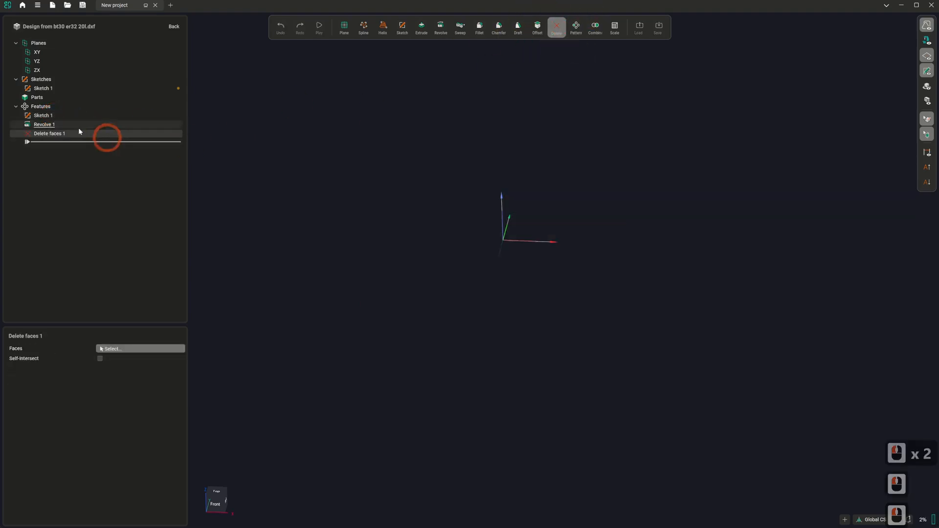
{"action": "left_click", "coordinate": [42, 116]}
{"action": "left_click", "coordinate": [43, 125]}
{"action": "left_click", "coordinate": [41, 106]}
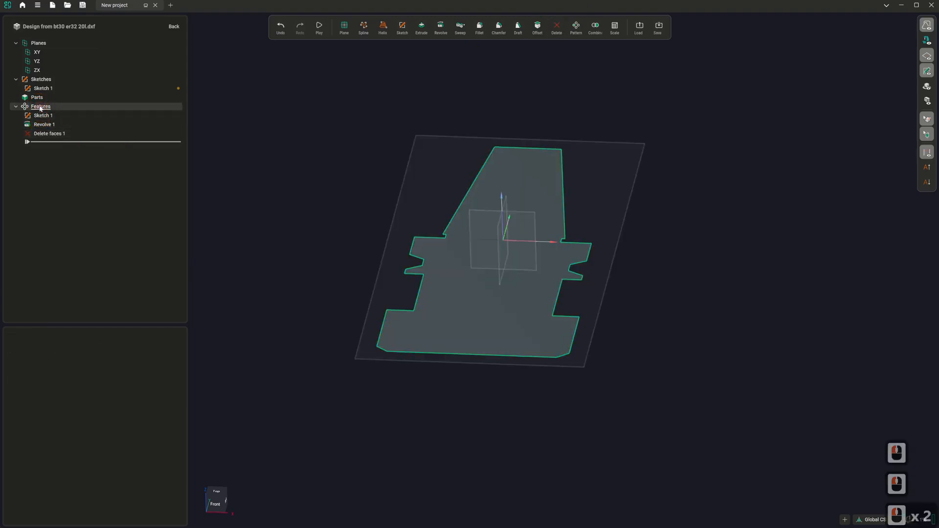
- Undo the Delete faces and Revolve features, keeping only Sketch 1 in the design
{"action": "left_click", "coordinate": [273, 27]}
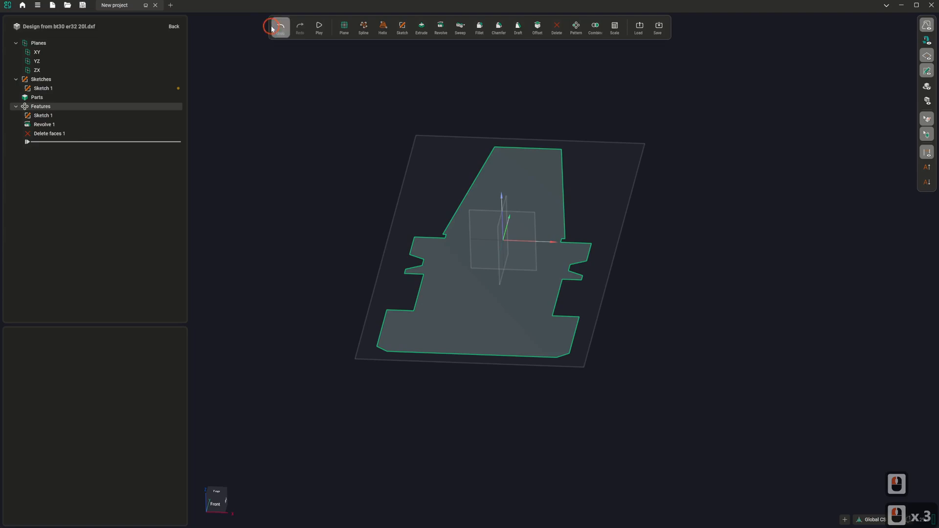
{"action": "left_click", "coordinate": [273, 27]}
{"action": "left_click", "coordinate": [272, 27]}
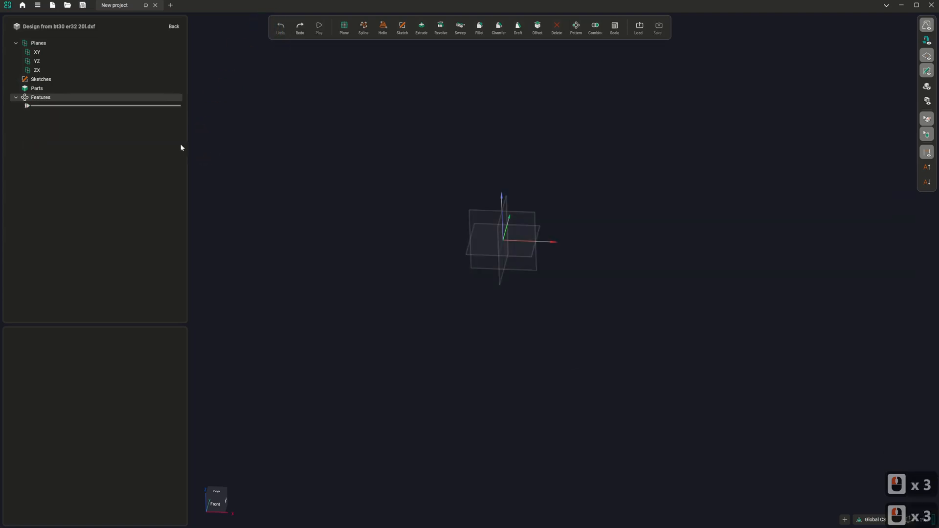
{"action": "left_click", "coordinate": [59, 89]}
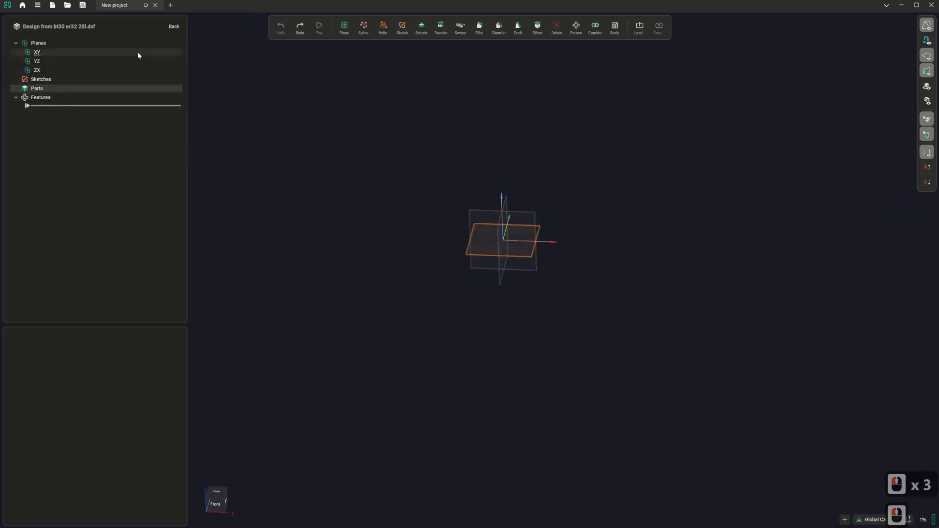
{"action": "left_click", "coordinate": [299, 26]}
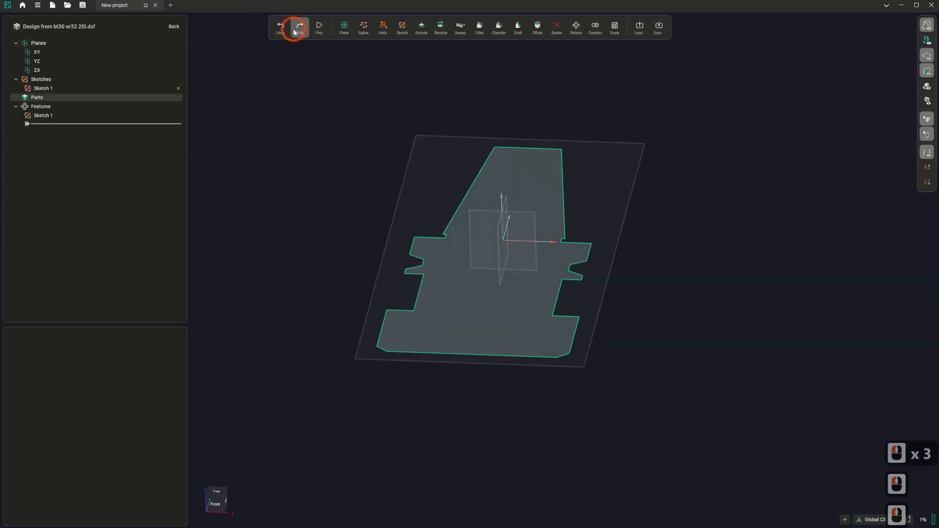
{"action": "left_click", "coordinate": [110, 132]}
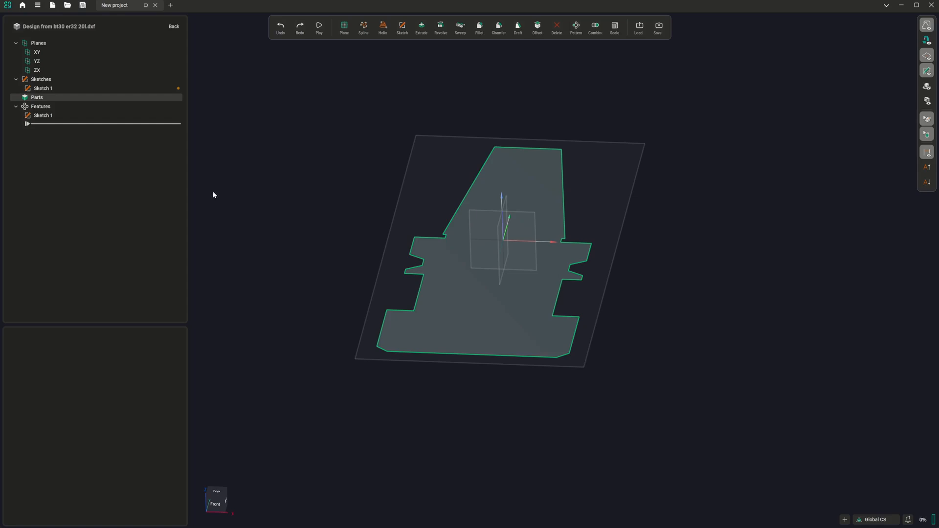
- Revolve the Sketch 1 area around Axis Y into a solid holder and exit the design
{"action": "left_click", "coordinate": [68, 115]}
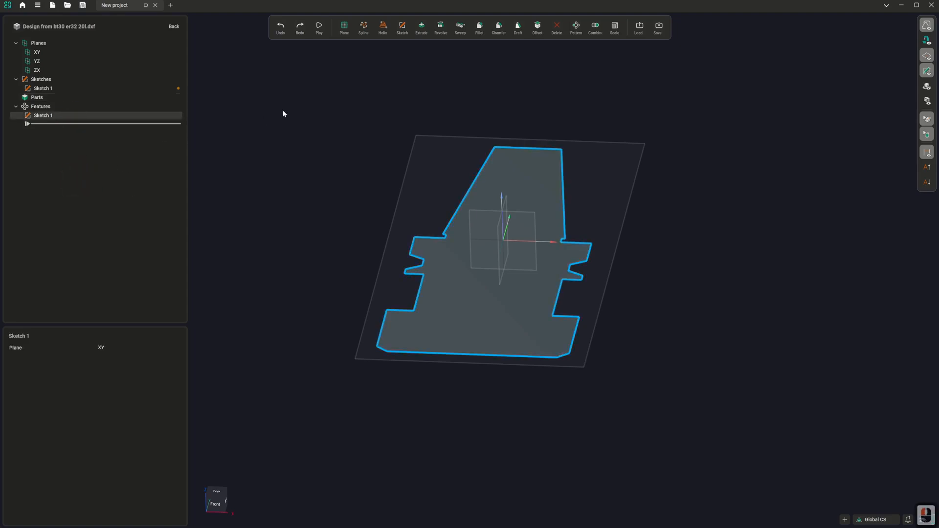
{"action": "left_click", "coordinate": [442, 29]}
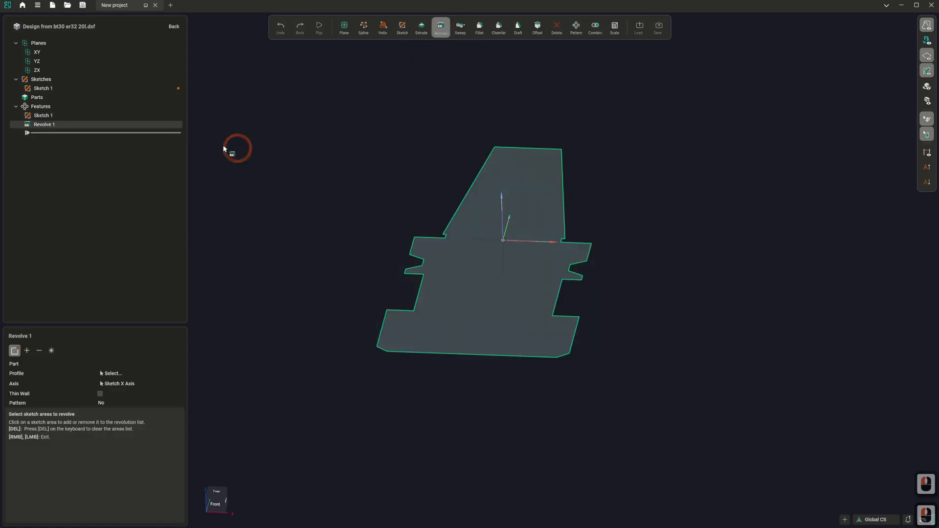
{"action": "left_click", "coordinate": [390, 333]}
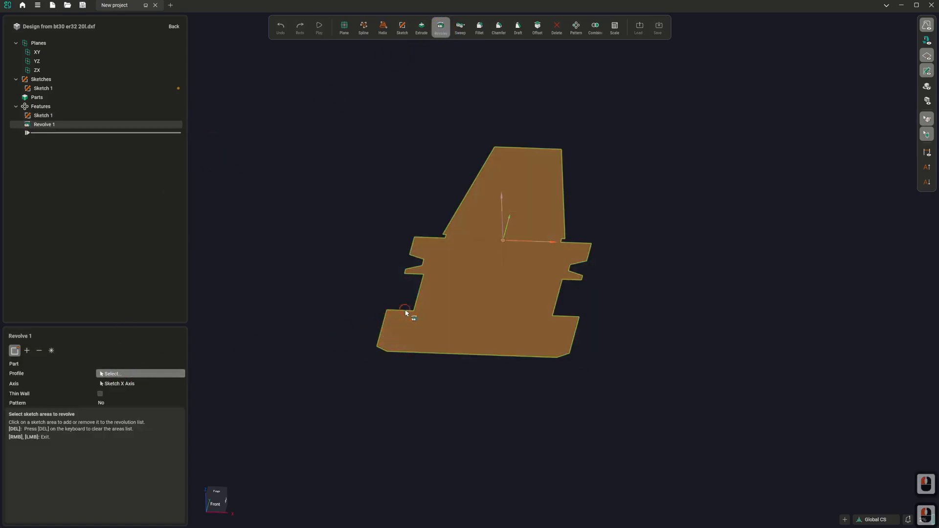
{"action": "left_click", "coordinate": [373, 324]}
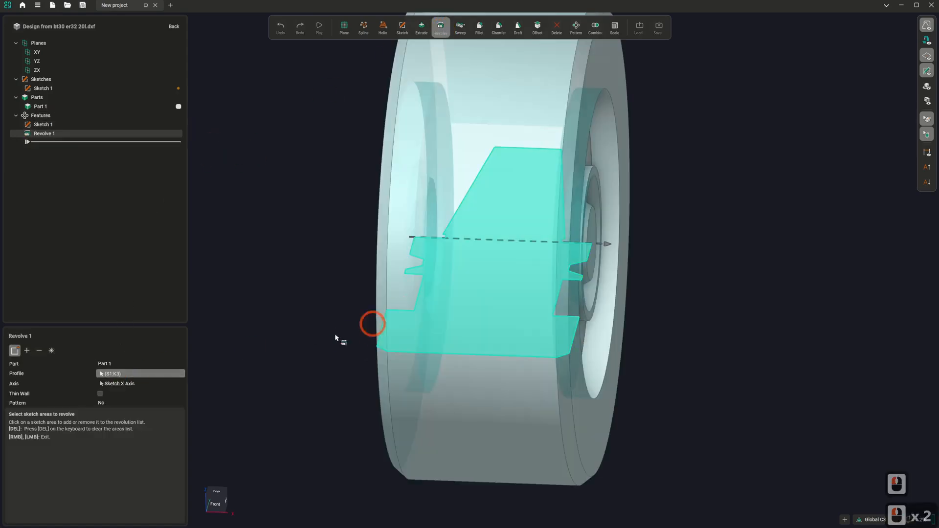
{"action": "left_click", "coordinate": [130, 385]}
{"action": "left_click", "coordinate": [309, 370]}
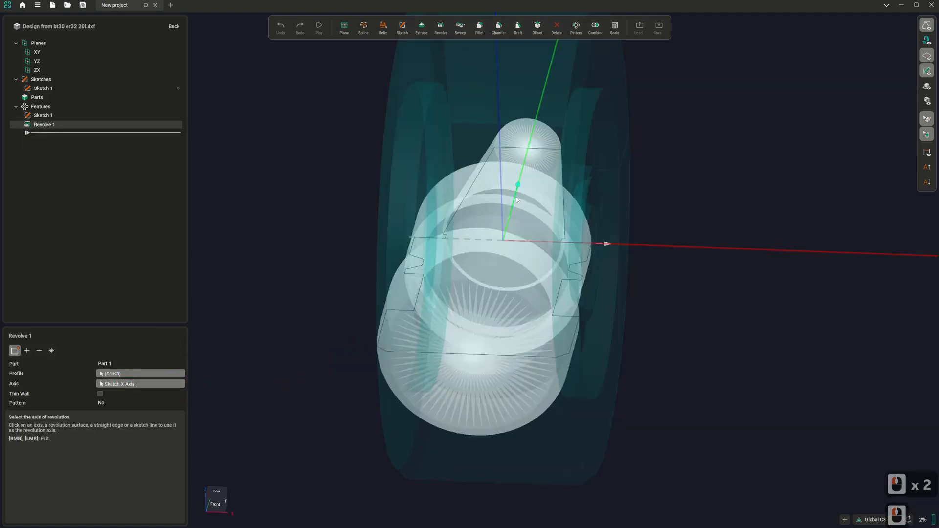
{"action": "left_click", "coordinate": [511, 202]}
{"action": "left_click", "coordinate": [329, 302]}
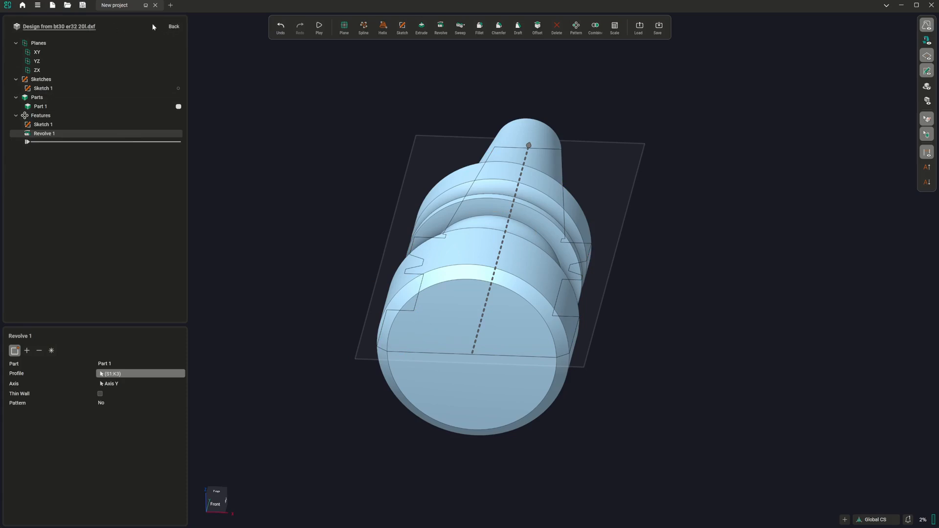
{"action": "left_click", "coordinate": [172, 27]}
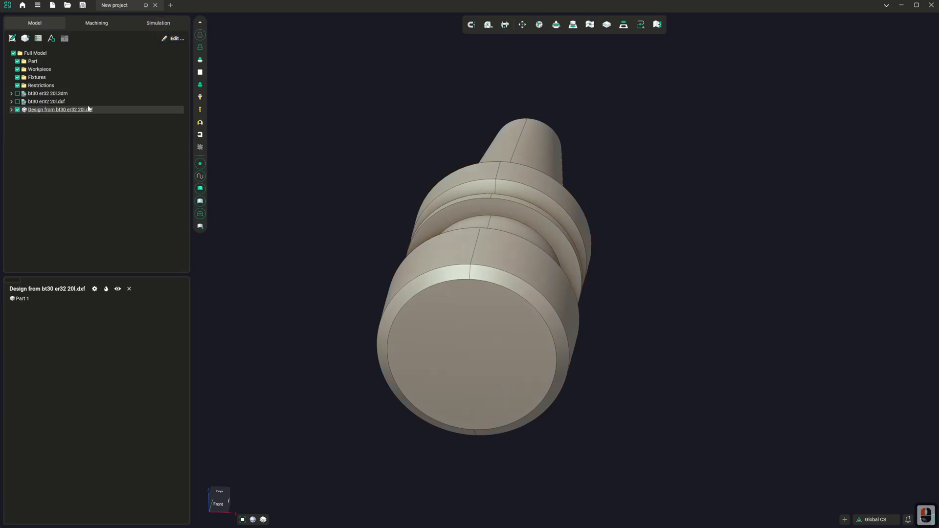
- Rename the revolved design object as 2D BT30 ER32 20L.dxf in its properties
{"action": "right_click", "coordinate": [55, 112]}
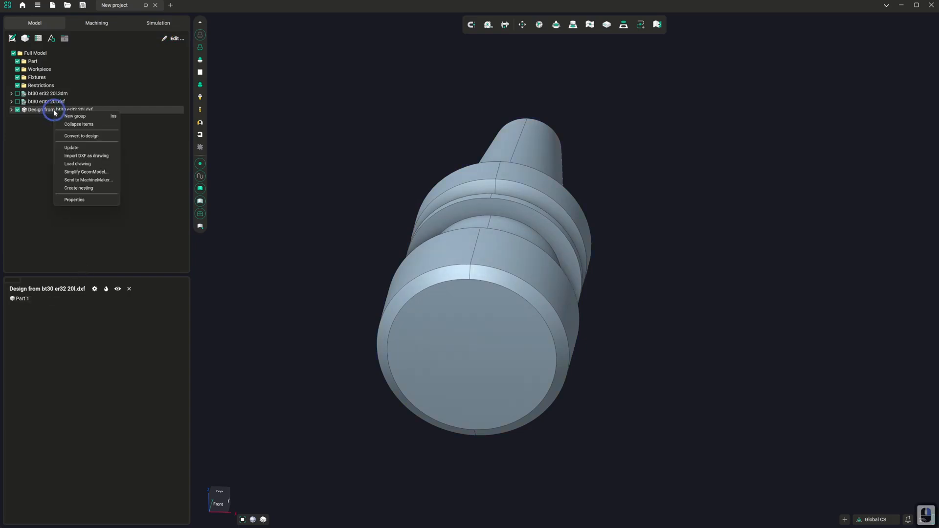
{"action": "left_click", "coordinate": [76, 200]}
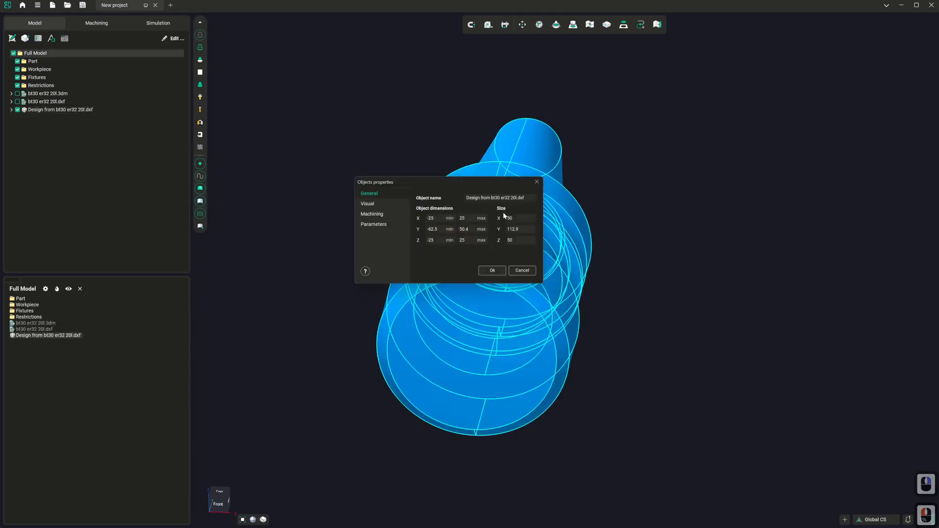
{"action": "left_click", "coordinate": [510, 197]}
{"action": "left_click_drag", "start_coordinate": [511, 198], "coordinate": [447, 198]}
{"action": "key", "text": "Delete"}
{"action": "key", "text": "Delete"}
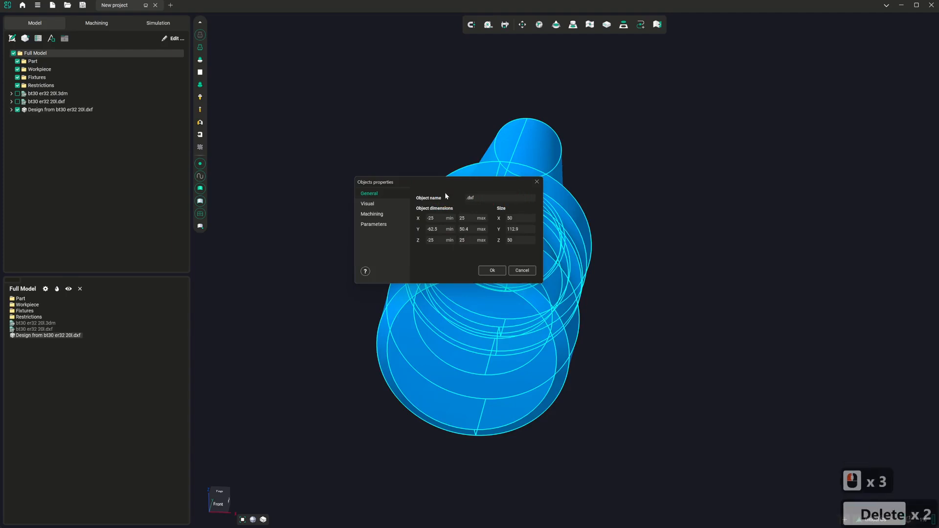
{"action": "type", "text": "2D"}
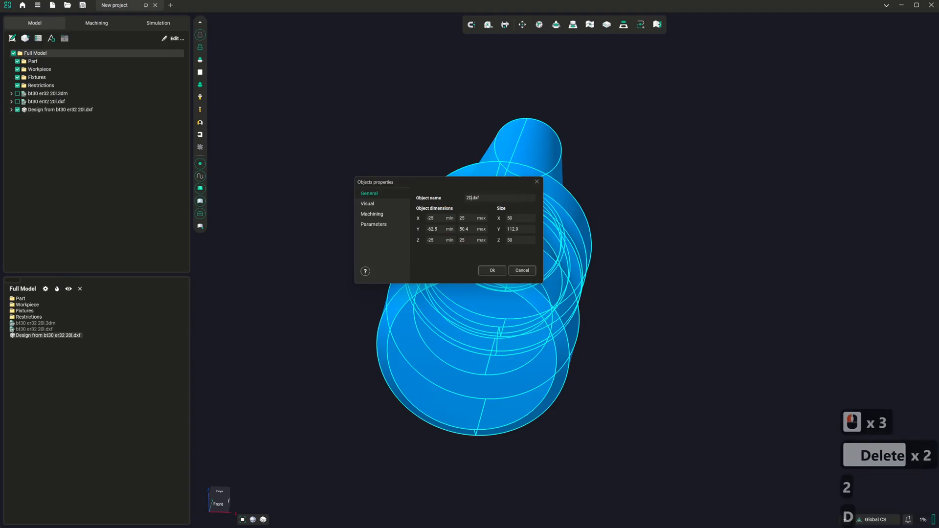
{"action": "type", "text": " BT30"}
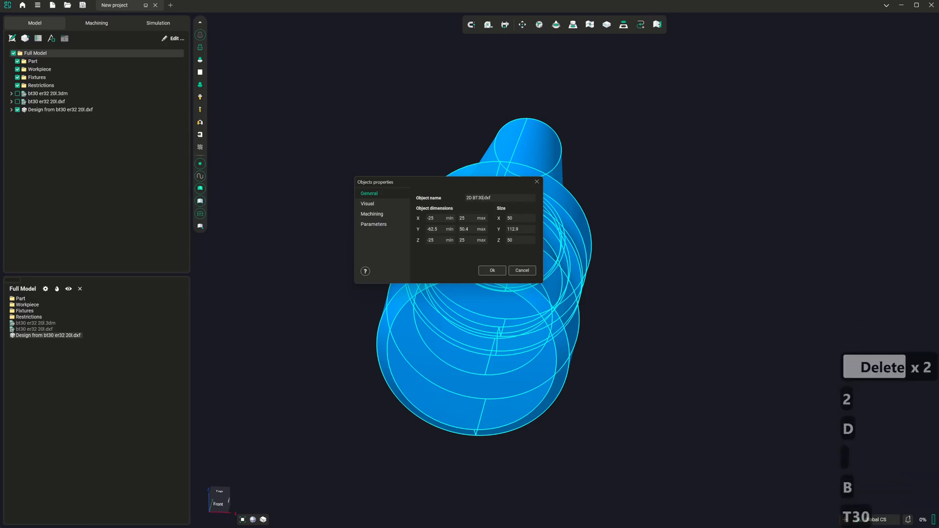
{"action": "type", "text": " ER32"}
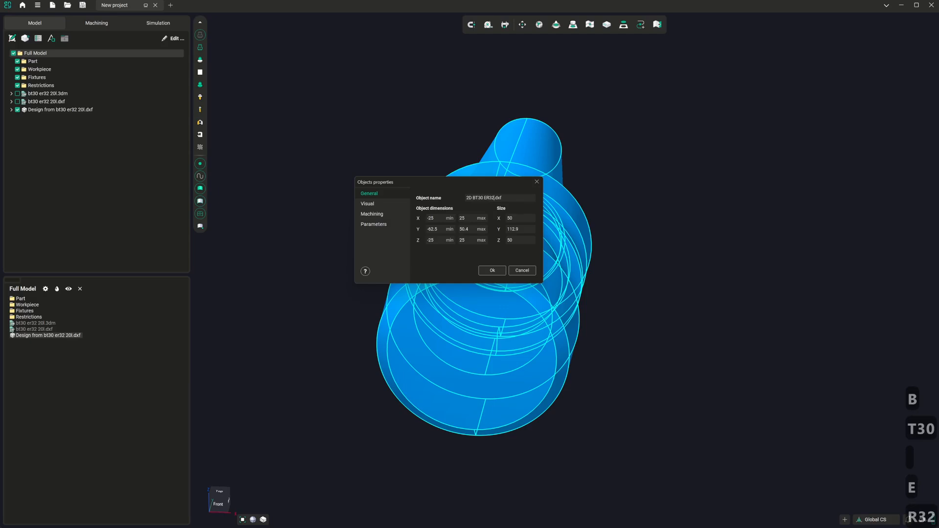
{"action": "type", "text": " \""}
{"action": "key", "text": "BackSpace"}
{"action": "type", "text": "20L"}
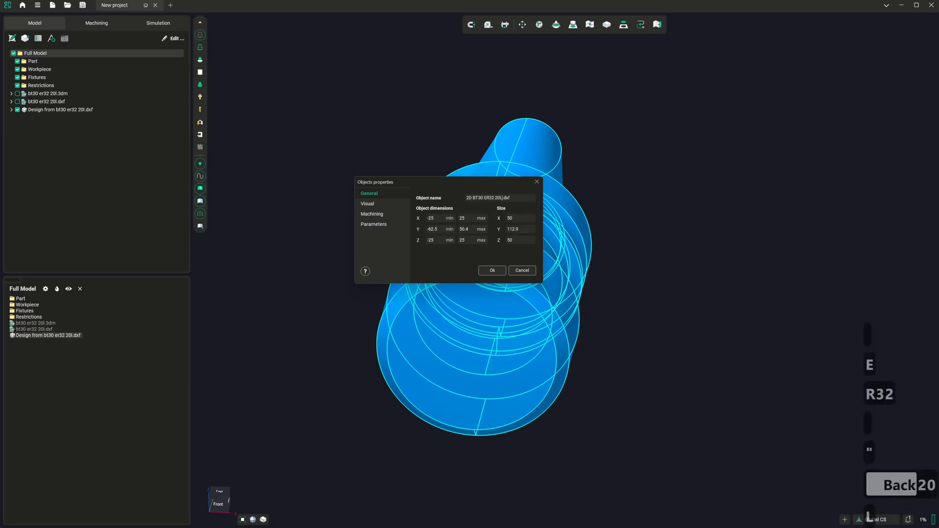
{"action": "left_click", "coordinate": [500, 271]}
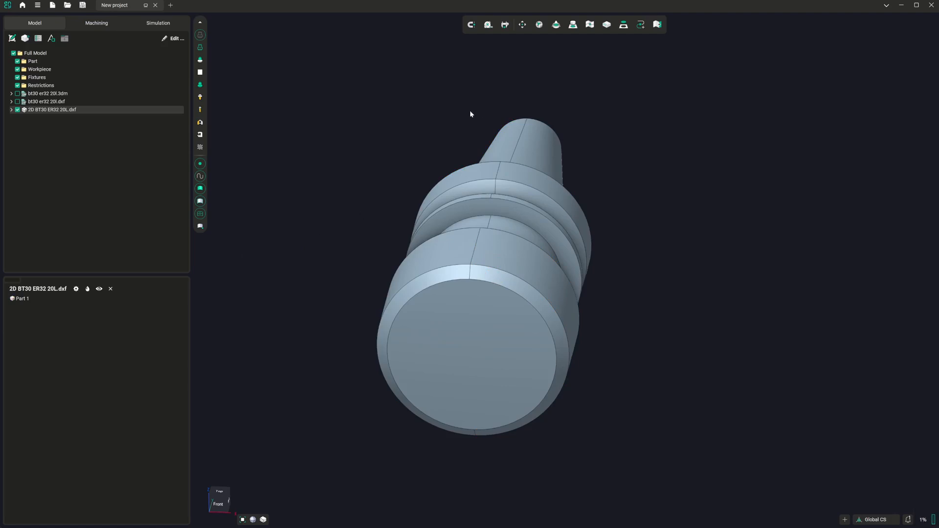
- Rotate the 2D BT30 ER32 20L.dxf model by 90 degrees around the X axis
{"action": "left_click", "coordinate": [522, 25]}
{"action": "left_click", "coordinate": [274, 130]}
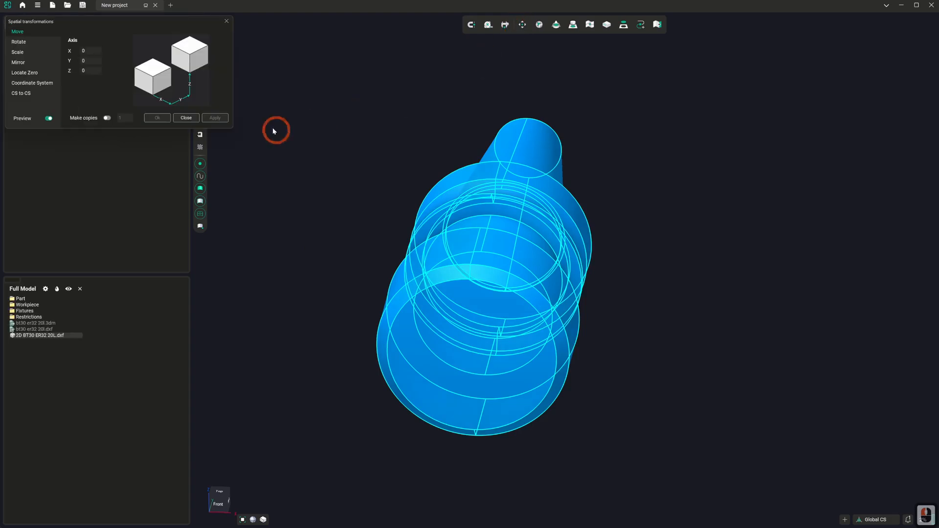
{"action": "left_click", "coordinate": [19, 42]}
{"action": "triple_click", "coordinate": [93, 51]}
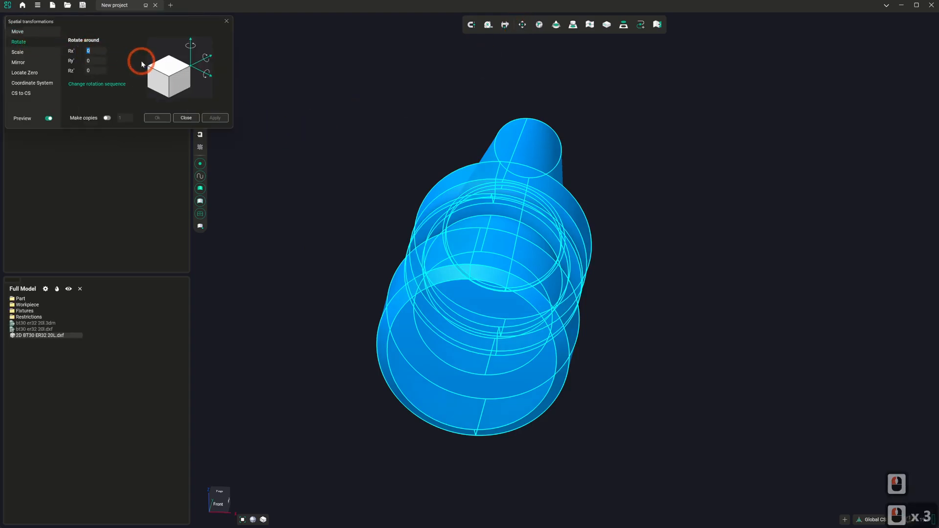
{"action": "type", "text": "90"}
{"action": "left_click", "coordinate": [215, 118]}
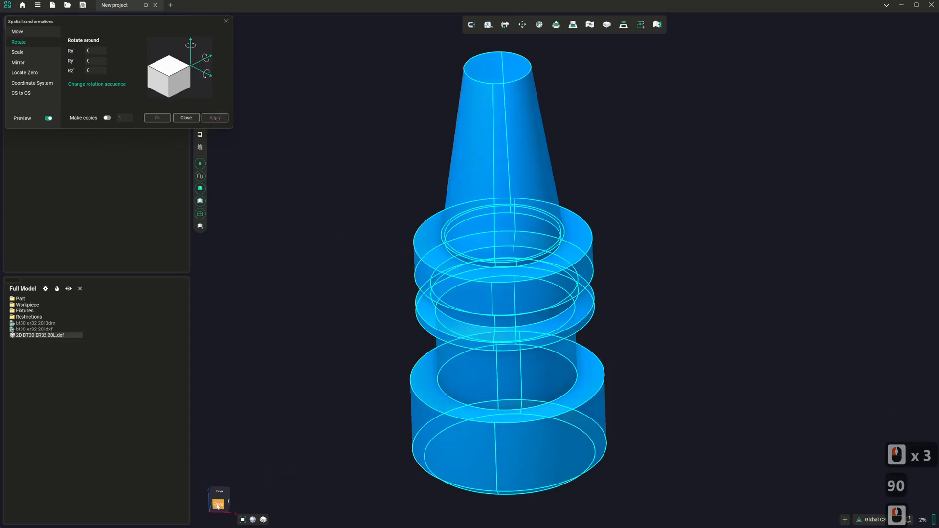
- View the holder from the front and rotate it by -2 degrees around the Z axis
{"action": "left_click", "coordinate": [218, 506]}
{"action": "scroll", "coordinate": [441, 390], "scroll_direction": "up", "scroll_amount": 1}
{"action": "scroll", "coordinate": [441, 392], "scroll_direction": "down", "scroll_amount": 2}
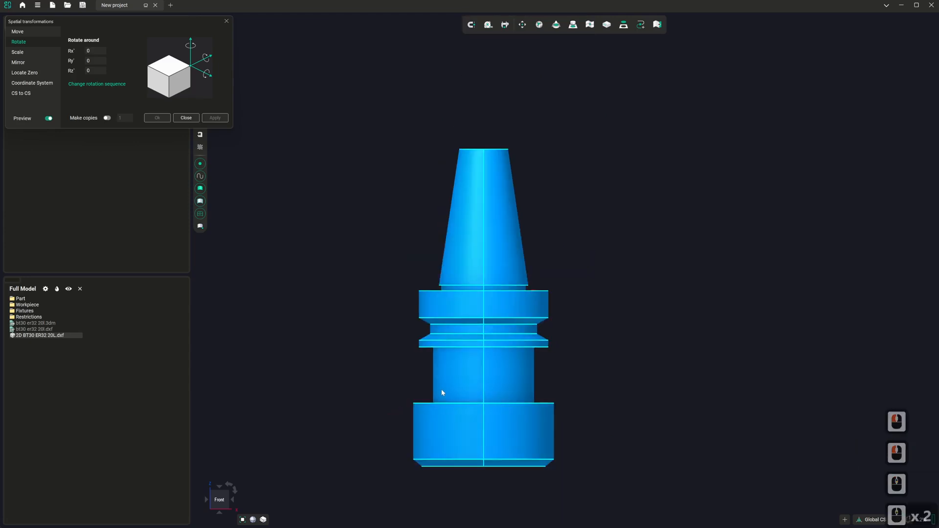
{"action": "scroll", "coordinate": [441, 390], "scroll_direction": "down", "scroll_amount": 1}
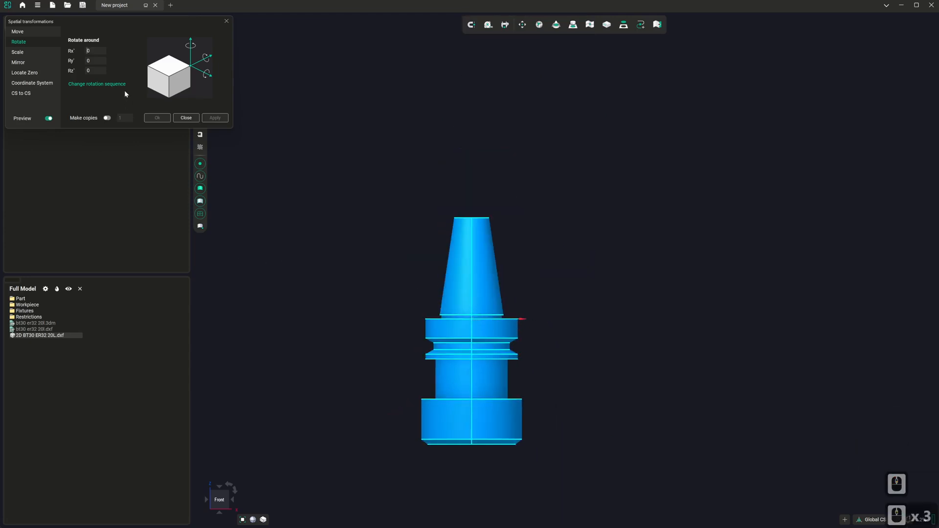
{"action": "double_click", "coordinate": [103, 71]}
{"action": "type", "text": "-"}
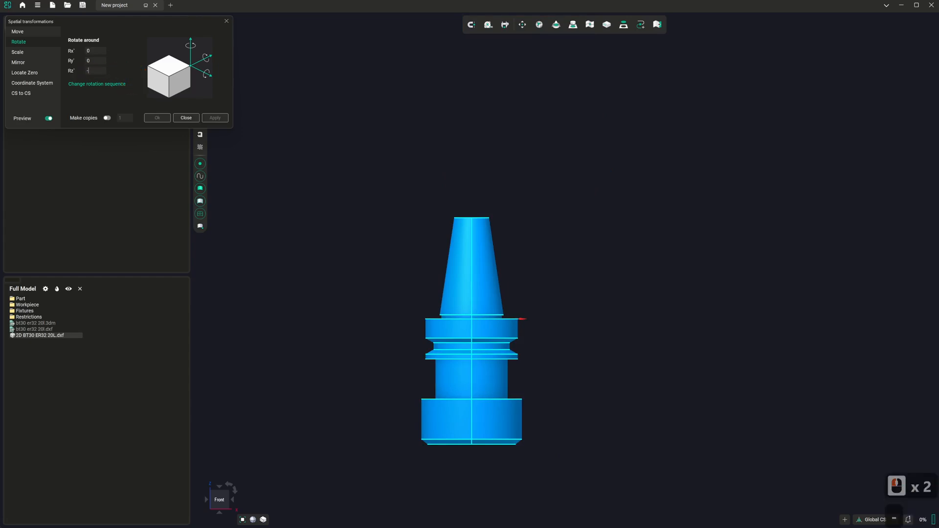
{"action": "type", "text": "2"}
{"action": "left_click", "coordinate": [217, 118]}
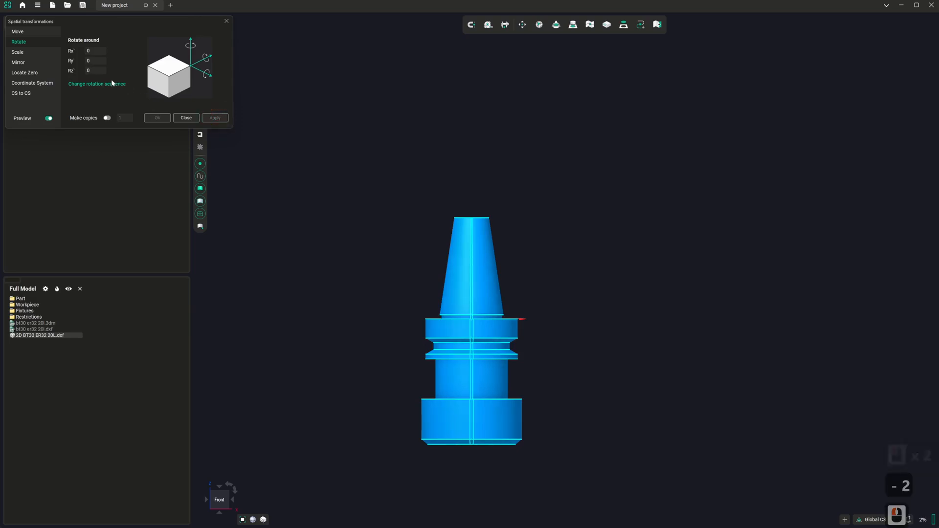
- Move the 2D BT30 ER32 20L.dxf model by -2 along the Z axis
{"action": "left_click", "coordinate": [21, 33]}
{"action": "triple_click", "coordinate": [81, 70]}
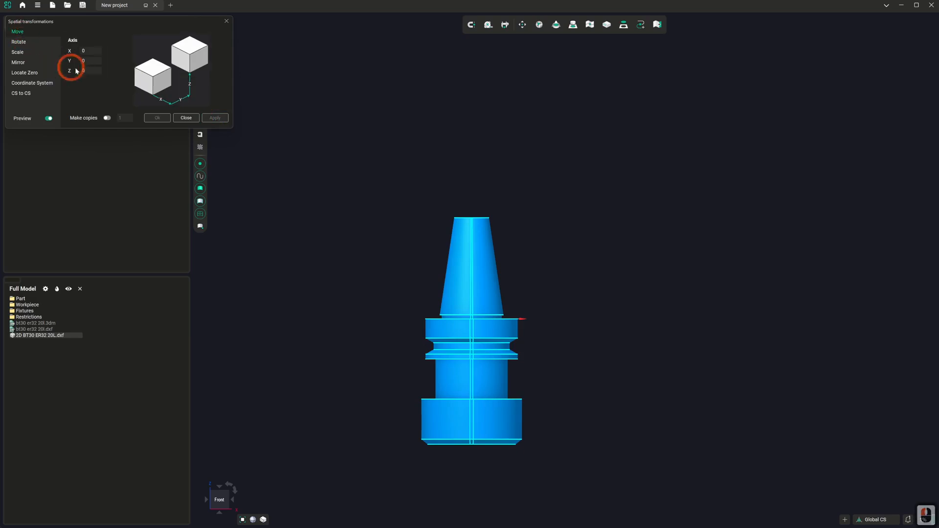
{"action": "type", "text": "-2"}
{"action": "key", "text": "Return"}
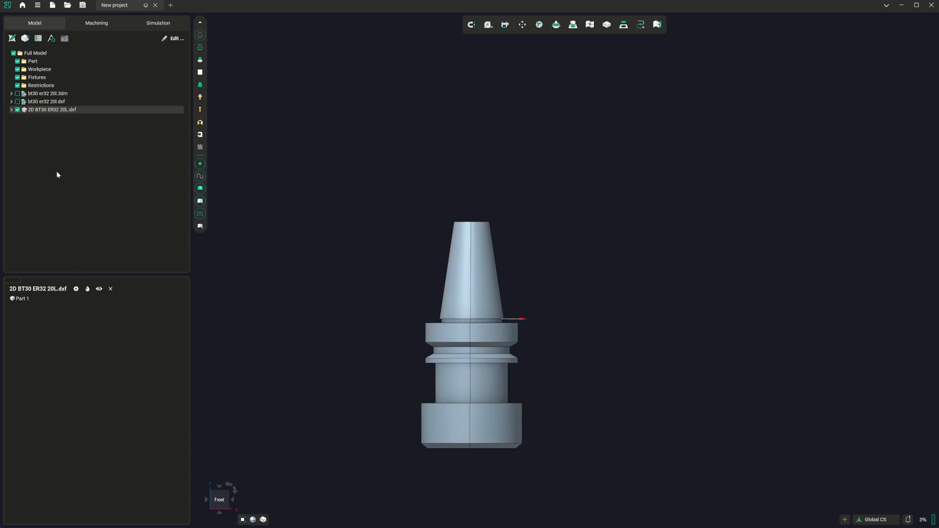
- Save the 2D BT30 ER32 20L.dxf model as a tool holder
{"action": "right_click", "coordinate": [46, 112]}
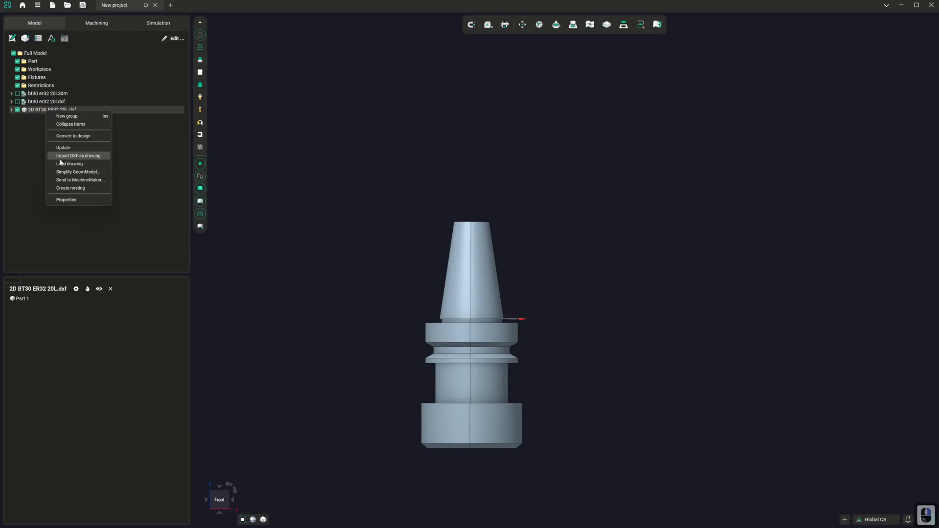
{"action": "left_click", "coordinate": [23, 199]}
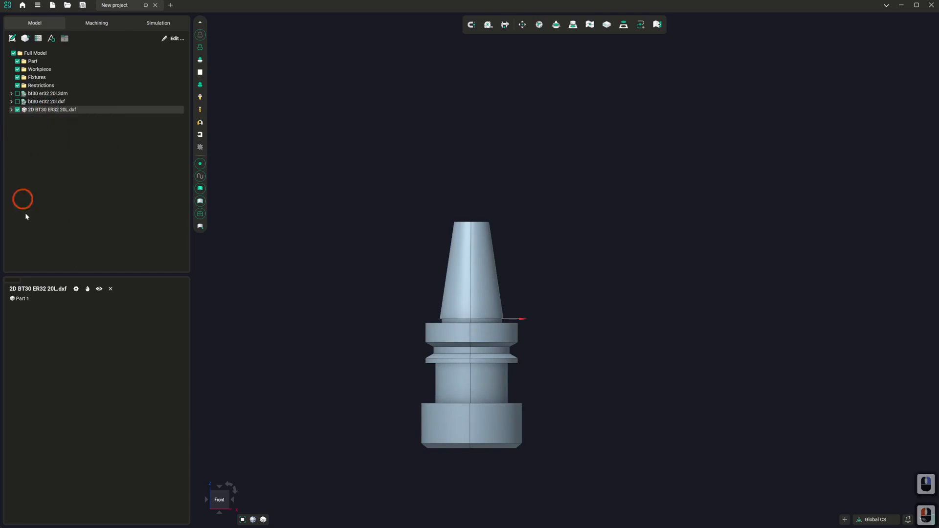
{"action": "left_click", "coordinate": [34, 254]}
{"action": "left_click", "coordinate": [35, 54]}
{"action": "left_click", "coordinate": [85, 264]}
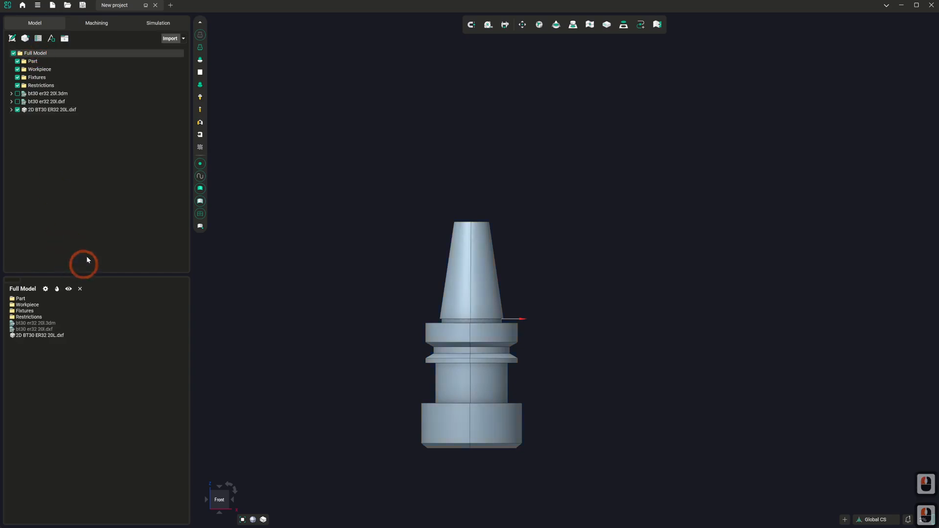
{"action": "right_click", "coordinate": [43, 337]}
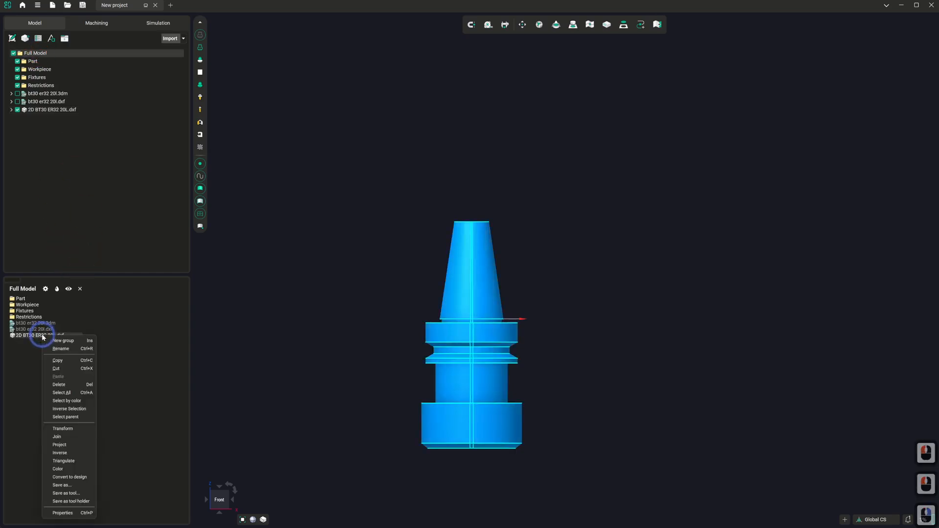
{"action": "left_click", "coordinate": [82, 502]}
{"action": "left_click", "coordinate": [243, 441]}
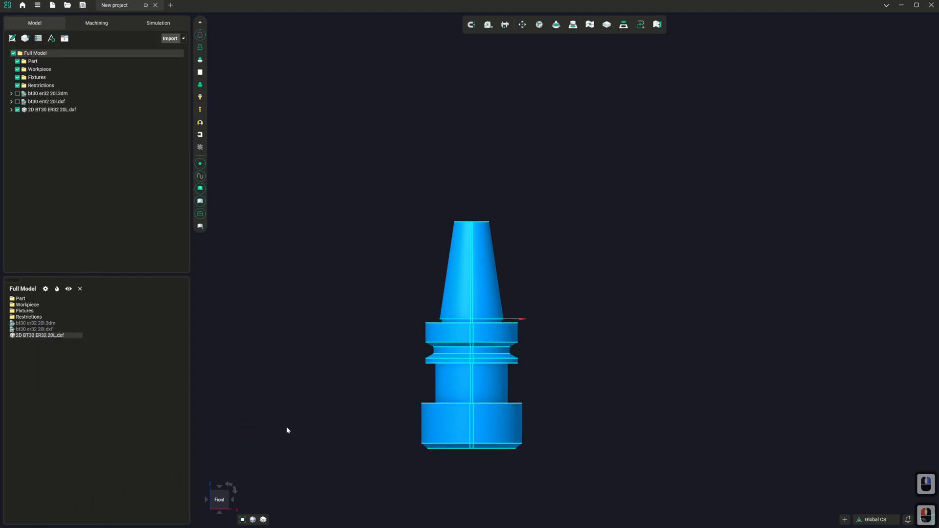
- Assign the saved 2D BT30 ER32 holder geometry to the Pocketing 1 operation's tool and inspect it in the spindle
{"action": "left_click", "coordinate": [92, 24]}
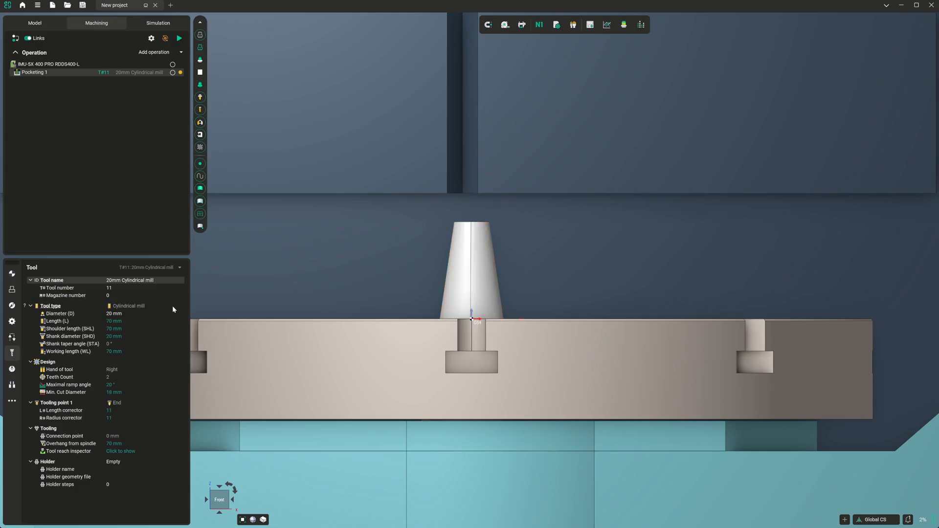
{"action": "left_click", "coordinate": [128, 478]}
{"action": "left_click", "coordinate": [181, 478]}
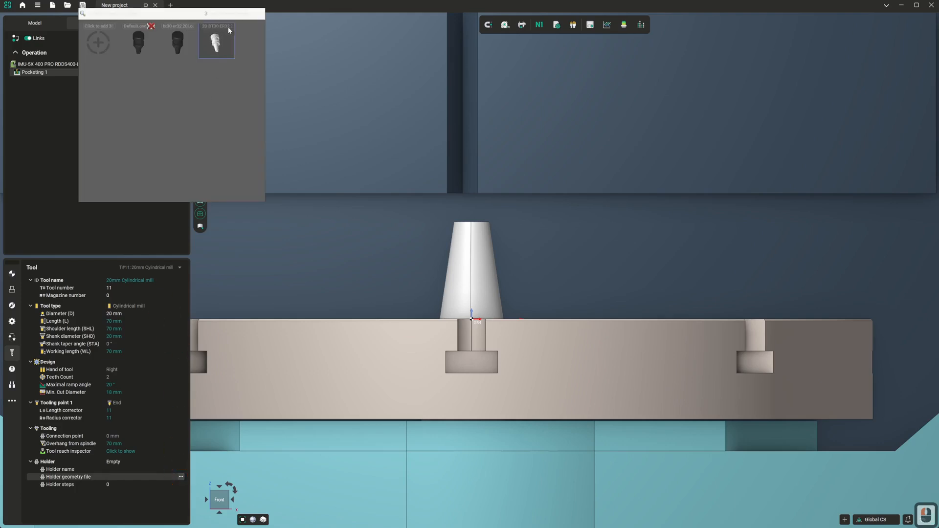
{"action": "left_click", "coordinate": [224, 38]}
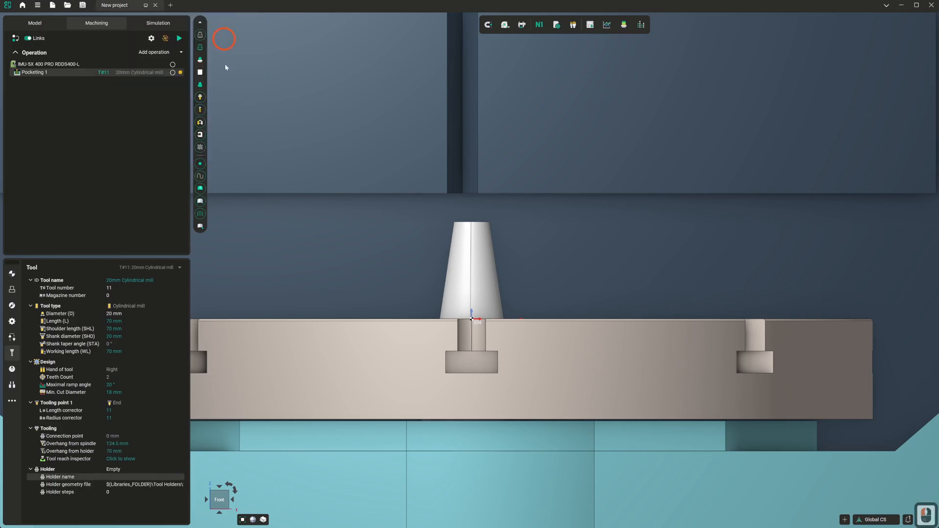
{"action": "scroll", "coordinate": [473, 379], "scroll_direction": "down", "scroll_amount": 4}
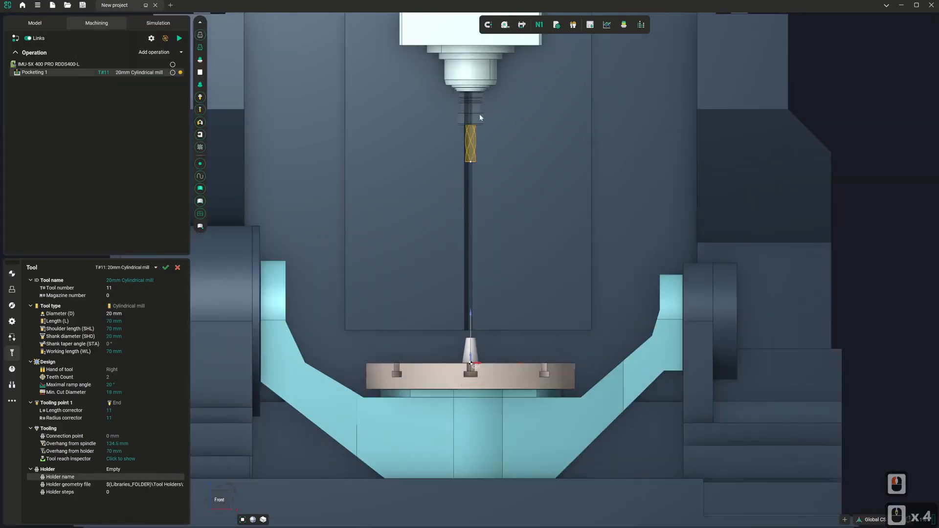
{"action": "scroll", "coordinate": [480, 118], "scroll_direction": "up", "scroll_amount": 3}
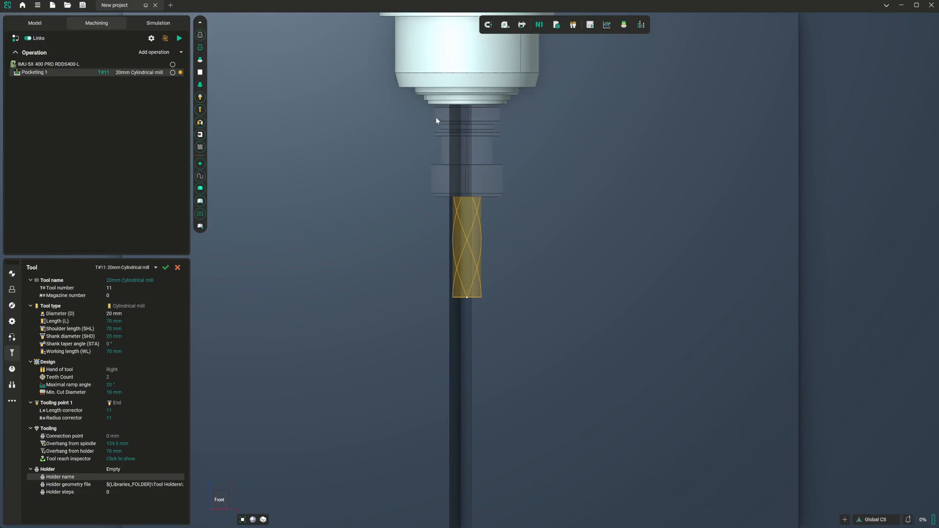
- Reset the holder of the 20mm Cylindrical mill to Empty
{"action": "left_click", "coordinate": [120, 187]}
{"action": "left_click", "coordinate": [131, 470]}
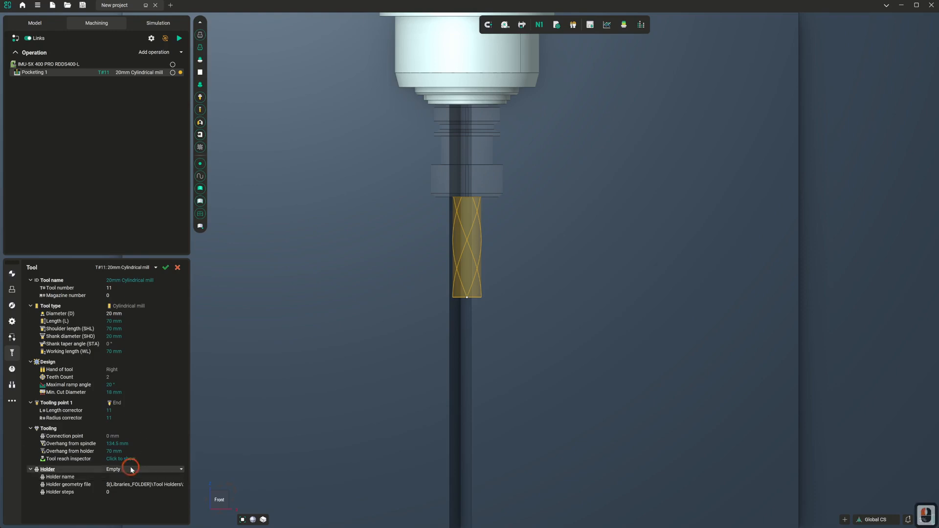
{"action": "left_click", "coordinate": [181, 470]}
{"action": "left_click", "coordinate": [167, 477]}
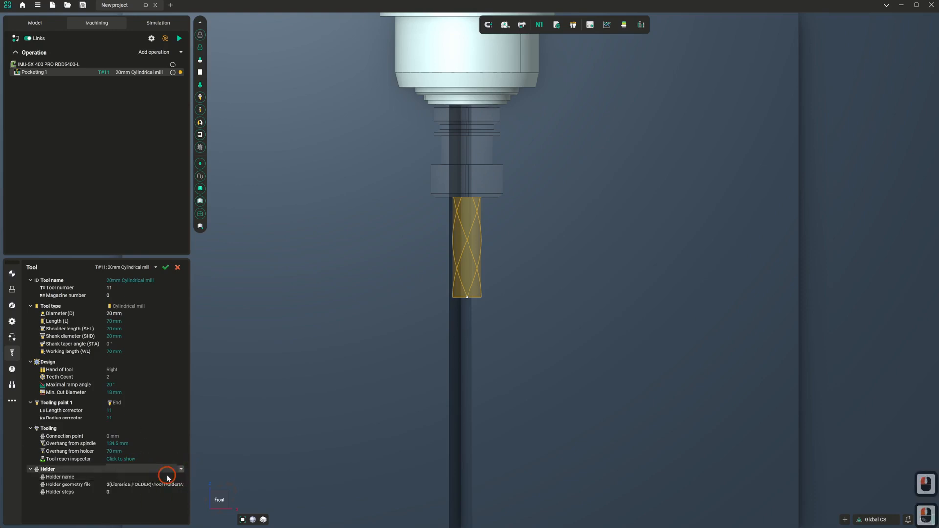
{"action": "left_click", "coordinate": [113, 321]}
{"action": "left_click", "coordinate": [137, 396]}
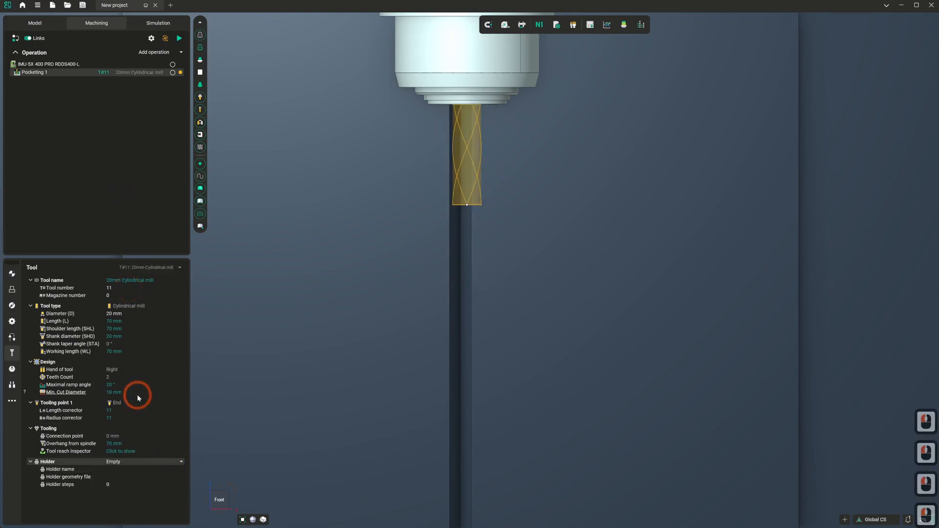
- Open the tool library and examine the 20mm Cylindrical mill's geometry, numbers, design, tooling and holder settings
{"action": "left_click", "coordinate": [149, 268]}
{"action": "left_click", "coordinate": [139, 300]}
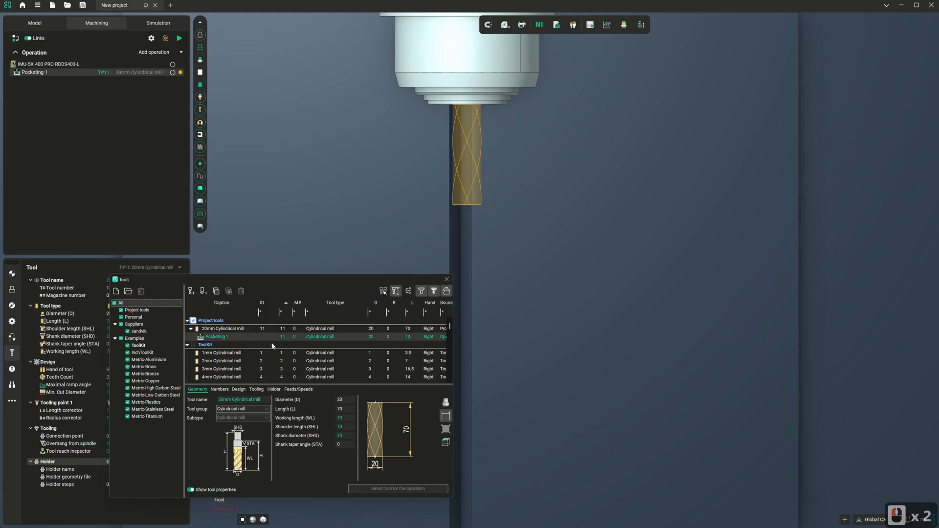
{"action": "left_click", "coordinate": [274, 389]}
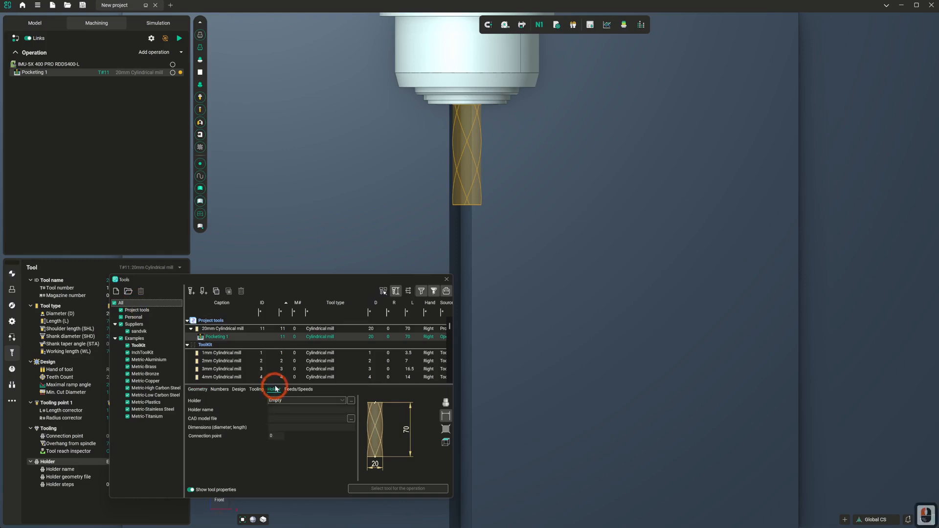
{"action": "left_click", "coordinate": [285, 427]}
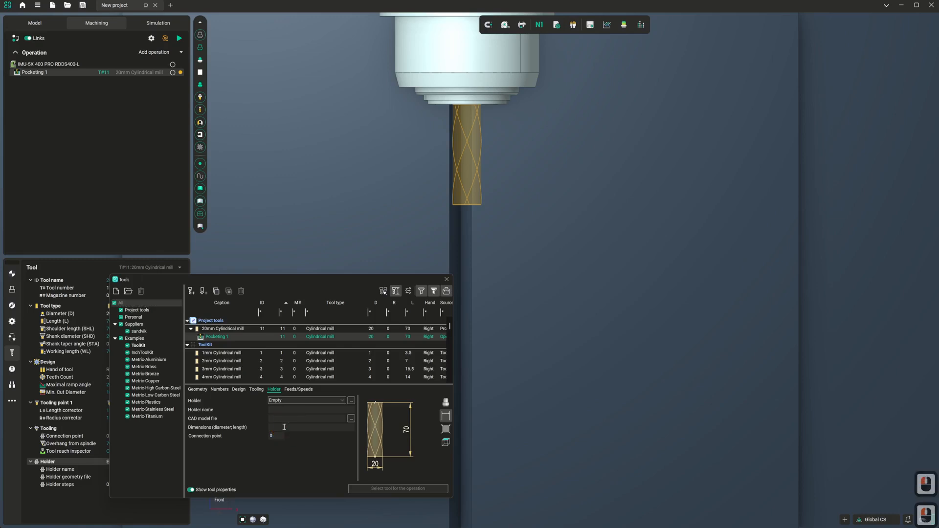
{"action": "double_click", "coordinate": [284, 427]}
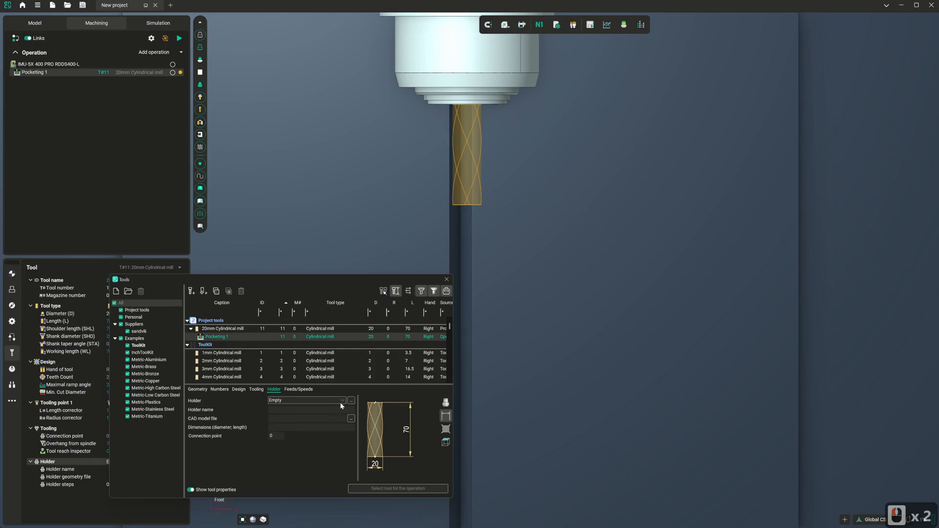
{"action": "left_click", "coordinate": [275, 426]}
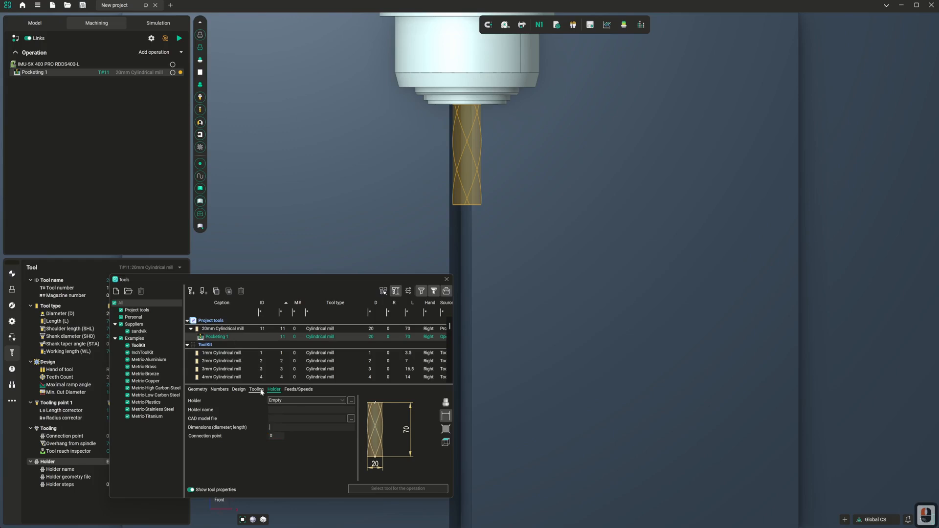
{"action": "left_click", "coordinate": [198, 390]}
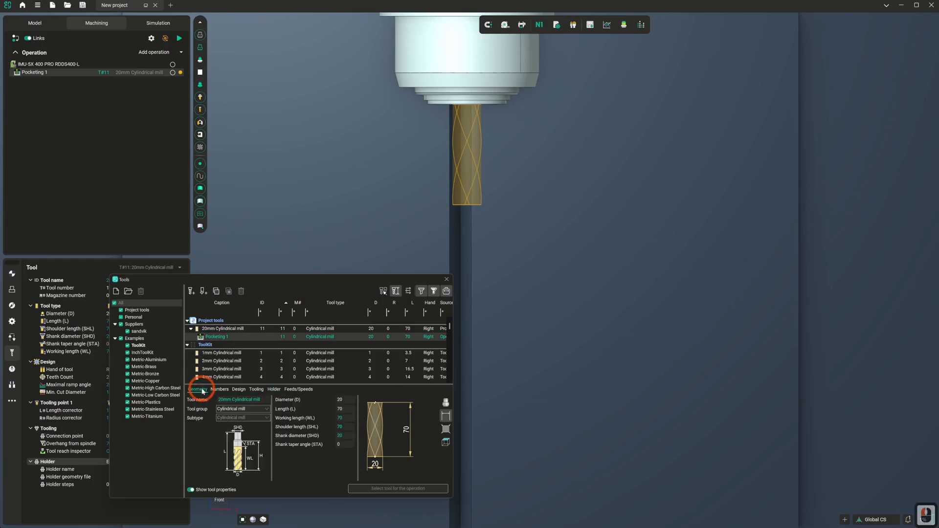
{"action": "left_click", "coordinate": [220, 390]}
{"action": "left_click", "coordinate": [239, 390]}
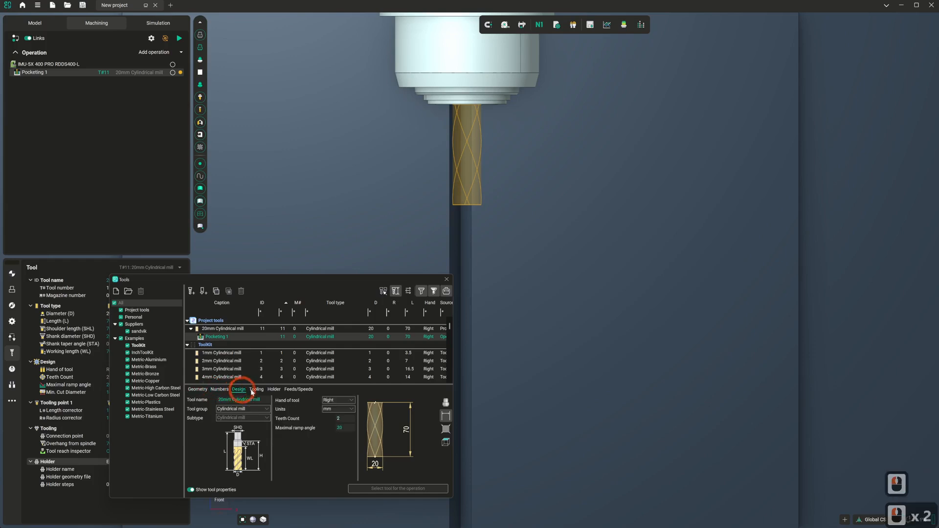
{"action": "left_click", "coordinate": [256, 390]}
{"action": "left_click", "coordinate": [274, 390]}
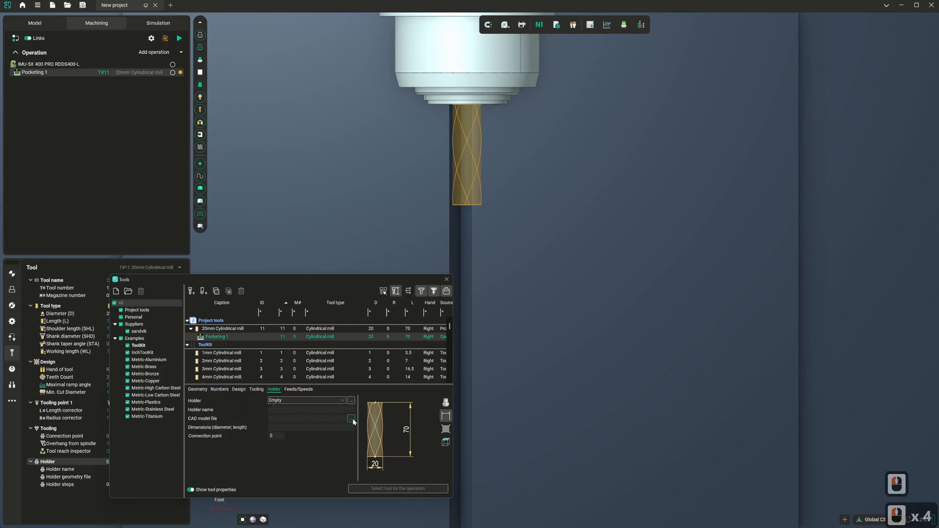
- Open the holder selection for the 20mm Cylindrical mill and name the project's holder DIY BT30ER3220L
{"action": "left_click", "coordinate": [351, 400]}
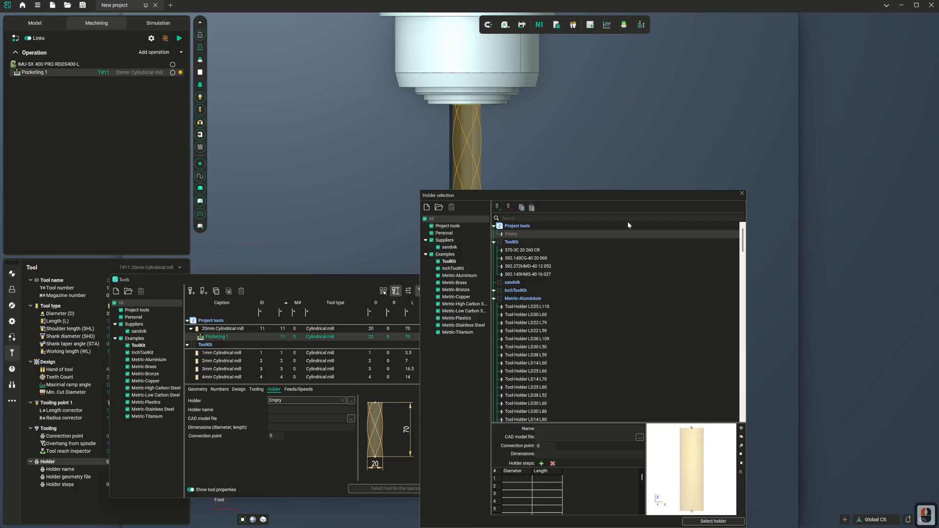
{"action": "left_click_drag", "start_coordinate": [609, 195], "coordinate": [562, 86]}
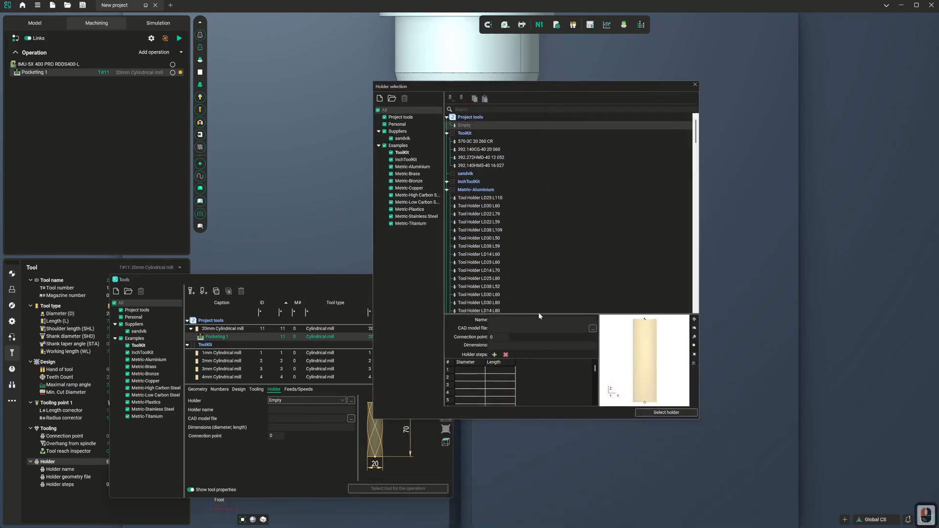
{"action": "left_click", "coordinate": [508, 320]}
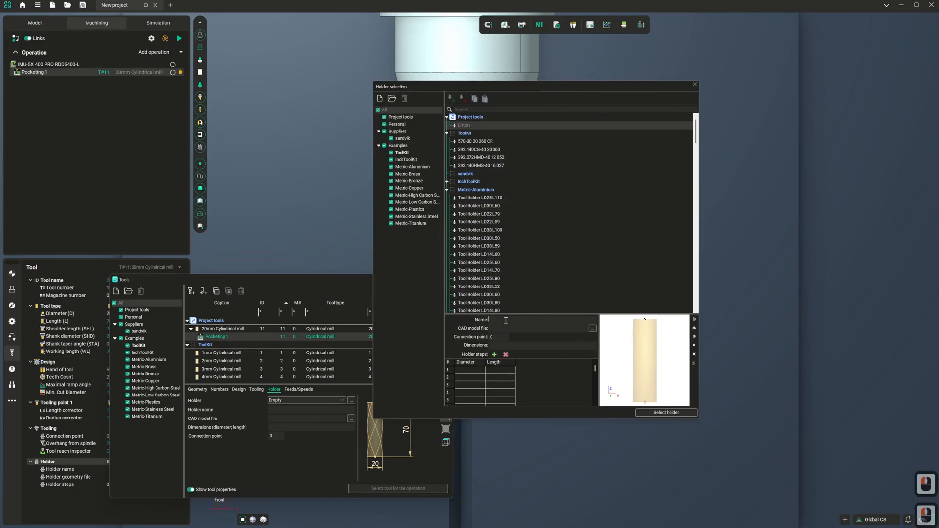
{"action": "type", "text": "BT"}
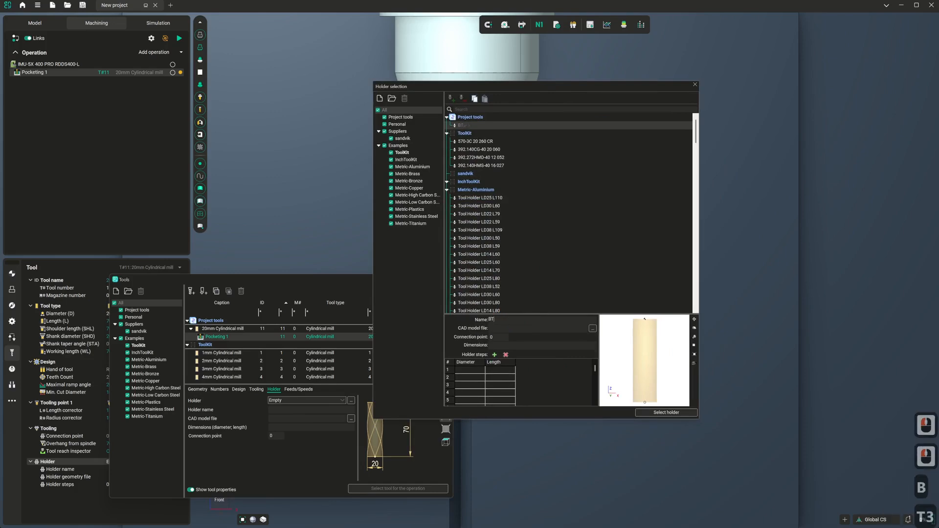
{"action": "type", "text": "30ER32"}
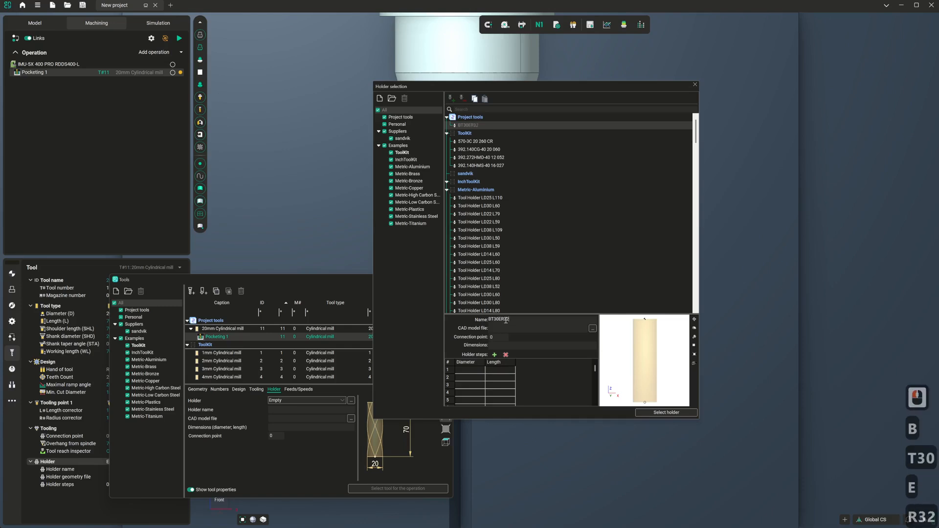
{"action": "type", "text": "\""}
{"action": "key", "text": "BackSpace"}
{"action": "type", "text": "20"}
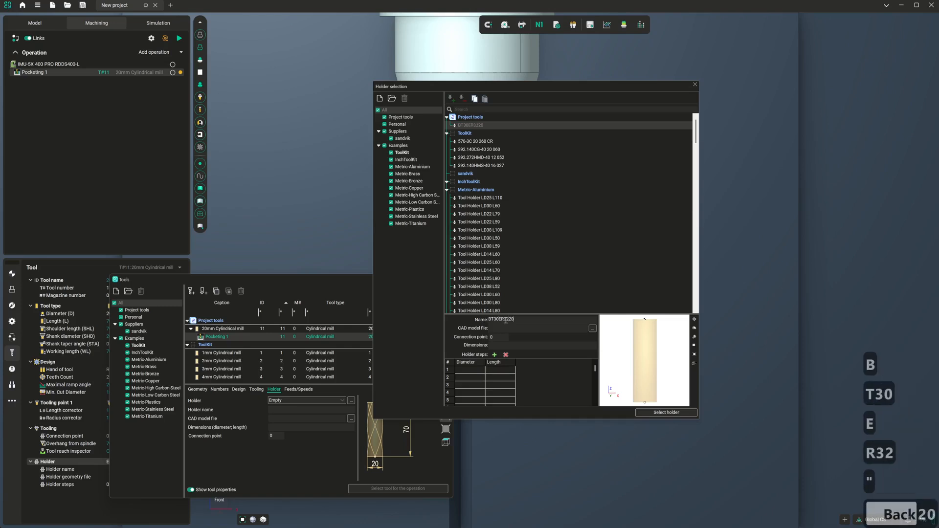
{"action": "type", "text": "L DIY"}
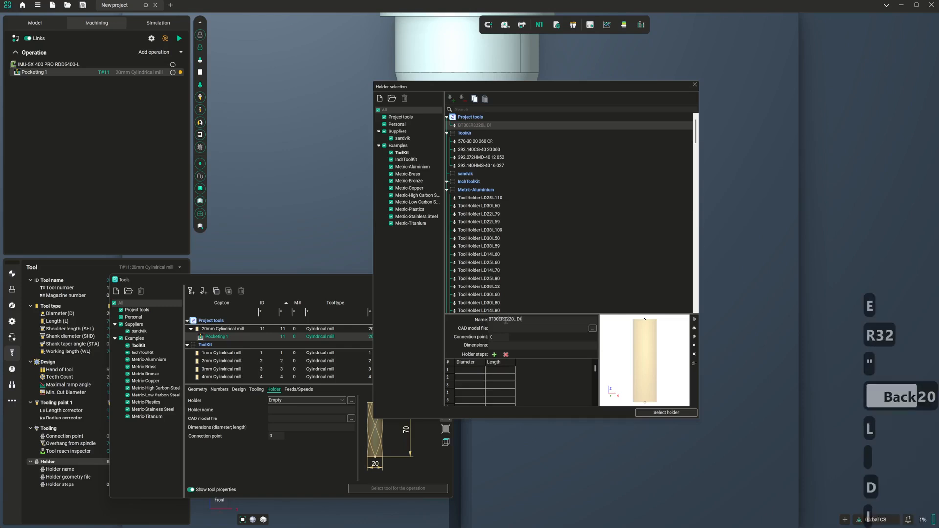
{"action": "key", "text": "BackSpace"}
{"action": "key", "text": "BackSpace"}
{"action": "key", "text": "BackSpace"}
{"action": "key", "text": "BackSpace"}
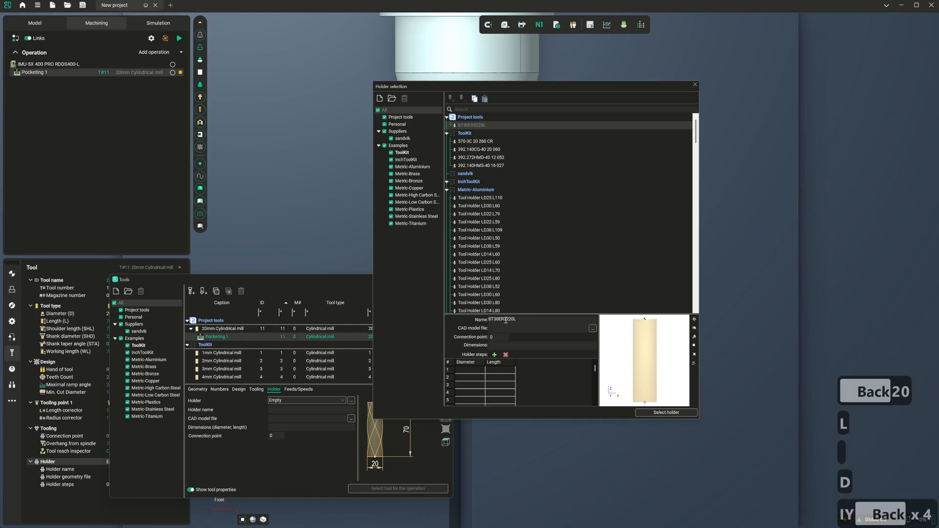
{"action": "key", "text": "Left"}
{"action": "key", "text": "Left"}
{"action": "key", "text": "Left"}
{"action": "key", "text": "Left"}
{"action": "key", "text": "Left"}
{"action": "key", "text": "Left"}
{"action": "type", "text": "DIY"}
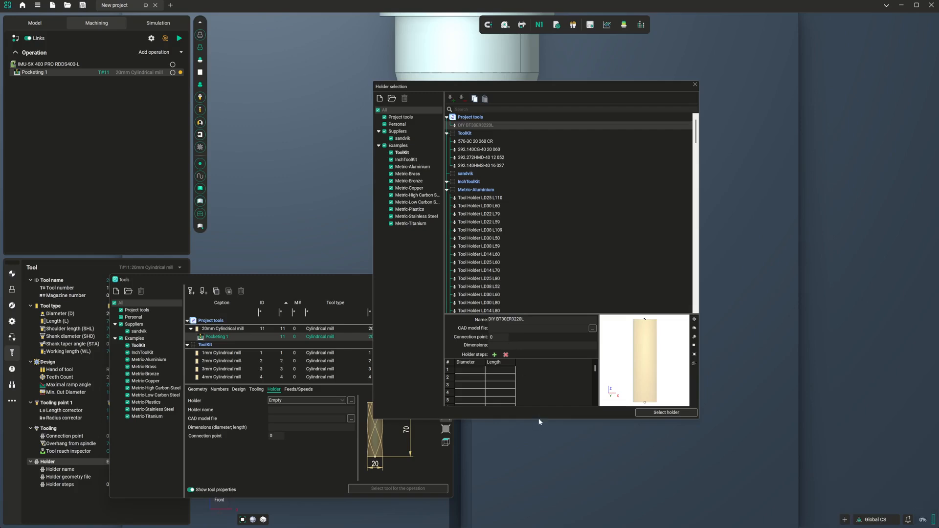
- Enlarge the holder steps table and define the first holder step with diameter 44 and length 0
{"action": "left_click_drag", "start_coordinate": [539, 419], "coordinate": [541, 243]}
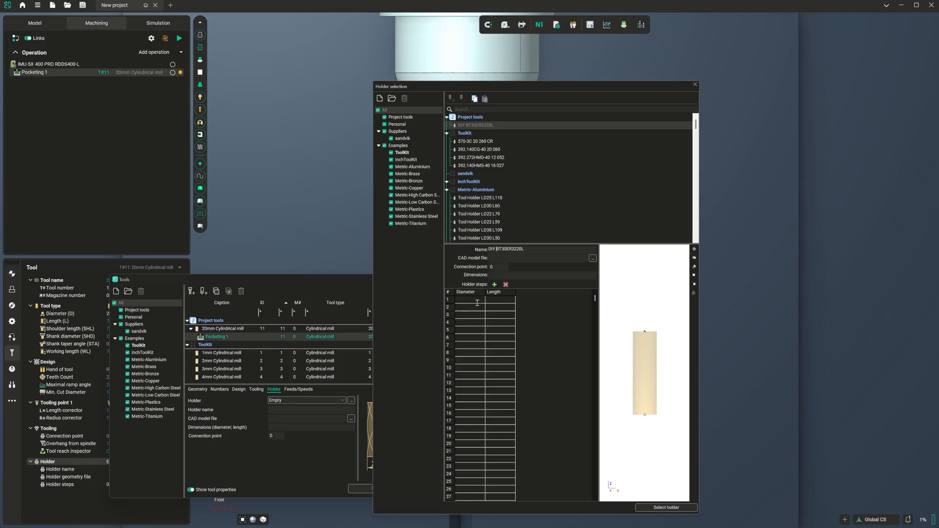
{"action": "left_click", "coordinate": [478, 303]}
{"action": "type", "text": "44"}
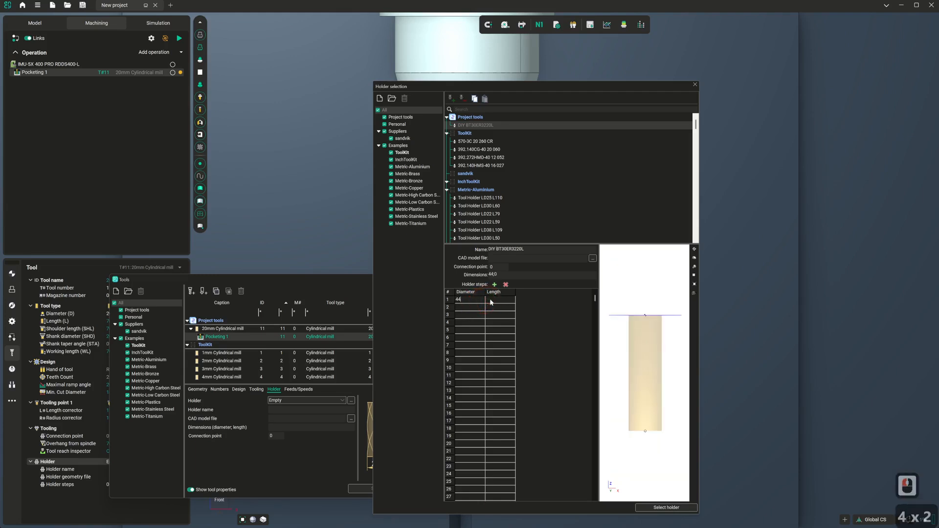
{"action": "left_click", "coordinate": [484, 301]}
{"action": "type", "text": "0"}
{"action": "left_click", "coordinate": [474, 309]}
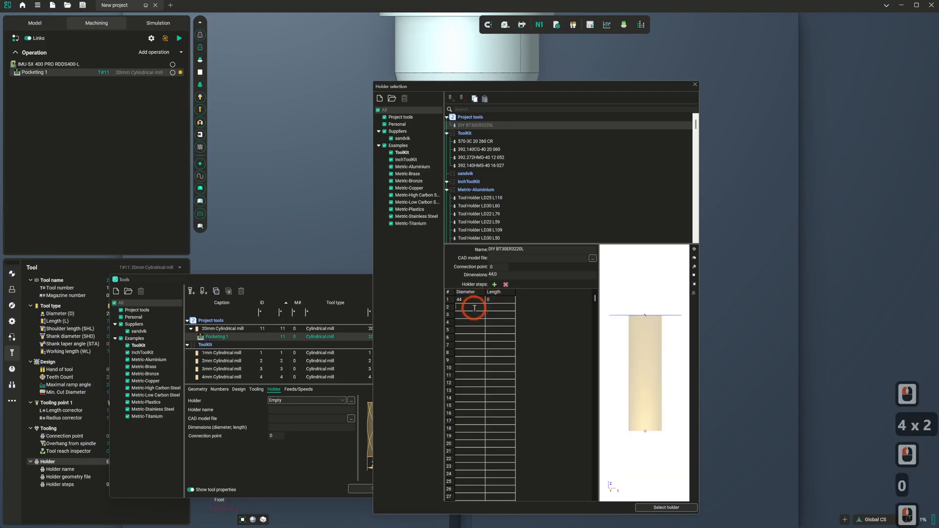
- Define the second holder step with diameter 50 and length 2.5, and the third with diameter 50 and length 20
{"action": "type", "text": "50"}
{"action": "double_click", "coordinate": [495, 307]}
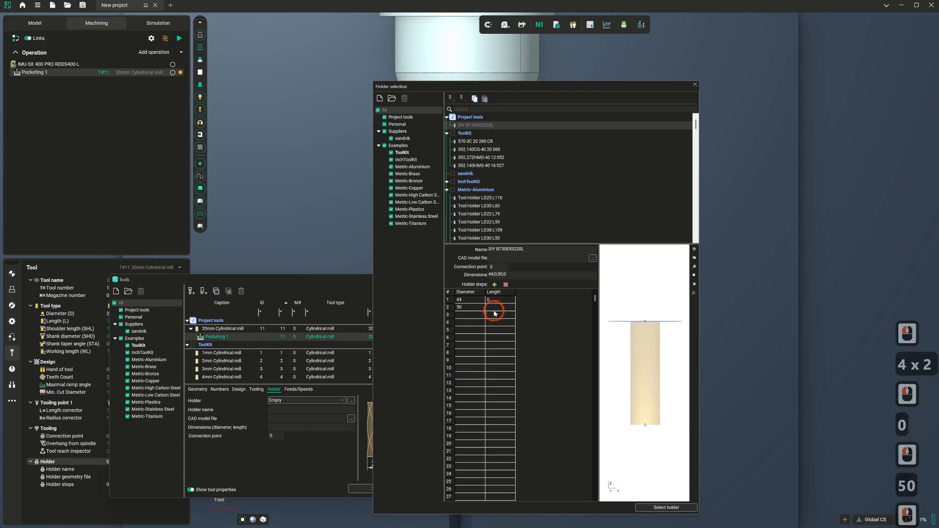
{"action": "type", "text": "2.5"}
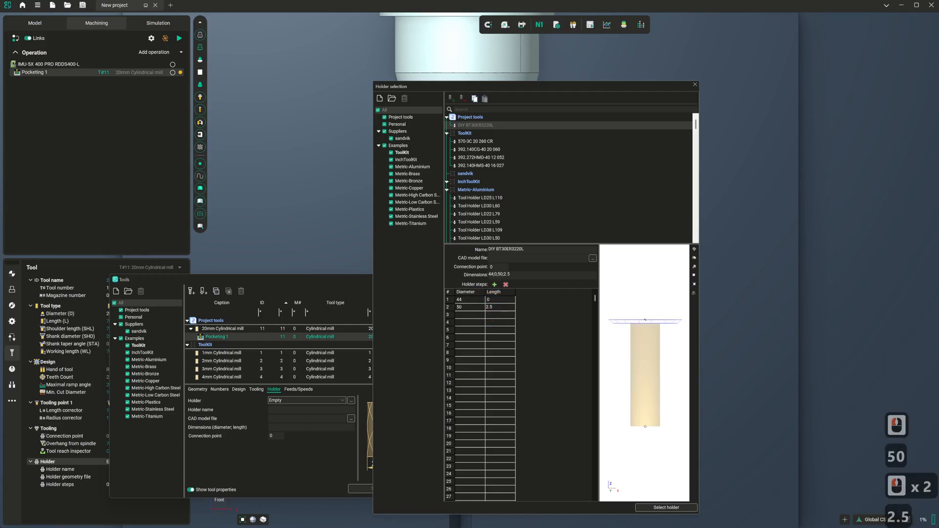
{"action": "key", "text": "Down"}
{"action": "key", "text": "Left"}
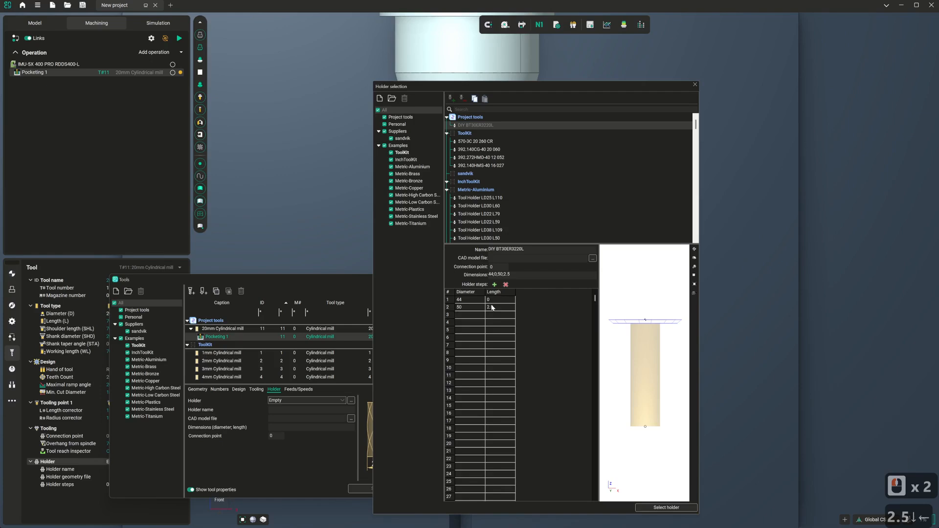
{"action": "type", "text": "50"}
{"action": "key", "text": "Tab"}
{"action": "type", "text": "20"}
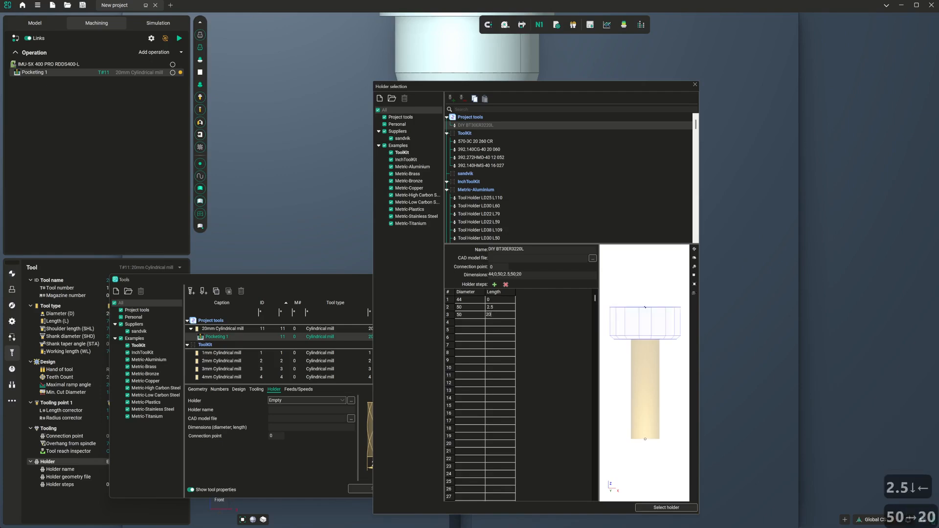
- Define the fourth holder step with diameter 36 and length 0
{"action": "key", "text": "Down"}
{"action": "key", "text": "Left"}
{"action": "left_click", "coordinate": [493, 307]}
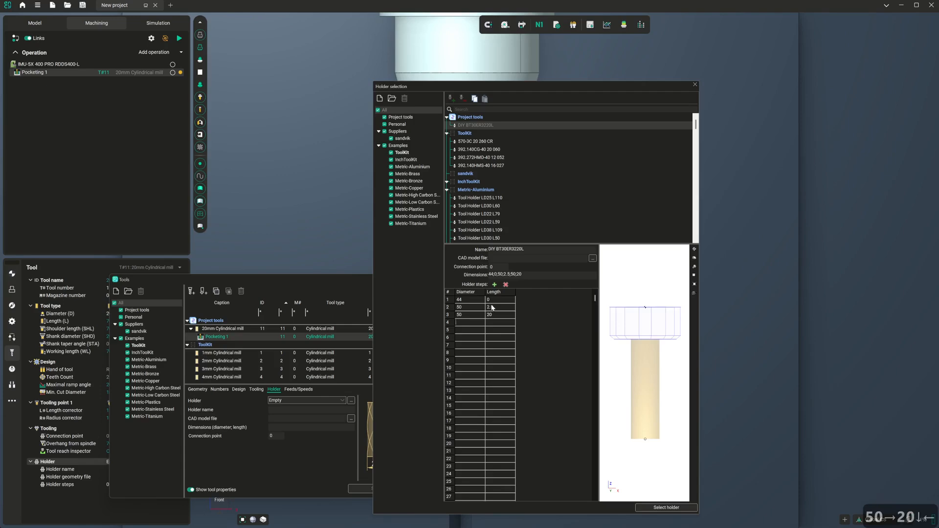
{"action": "type", "text": "36"}
{"action": "key", "text": "Tab"}
{"action": "type", "text": "0"}
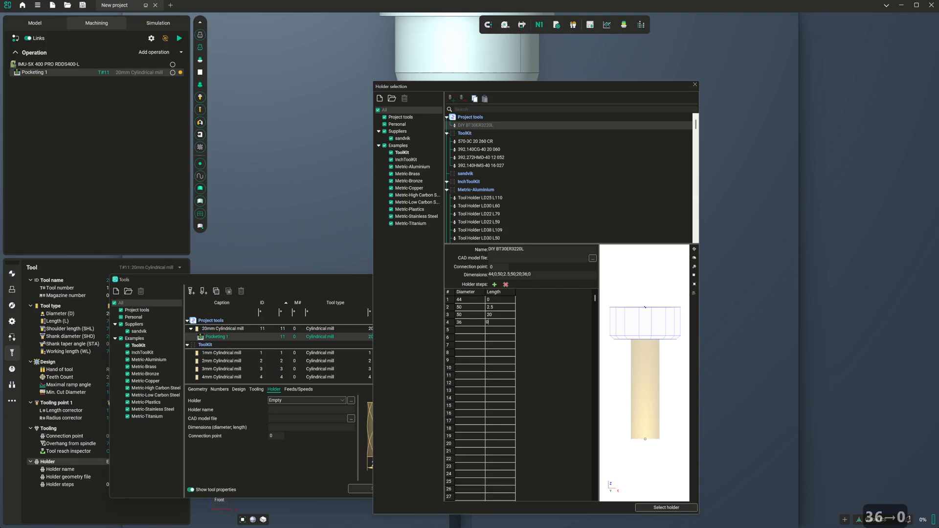
- Define the fifth holder step with diameter 36 and length 20
{"action": "key", "text": "Down"}
{"action": "key", "text": "Left"}
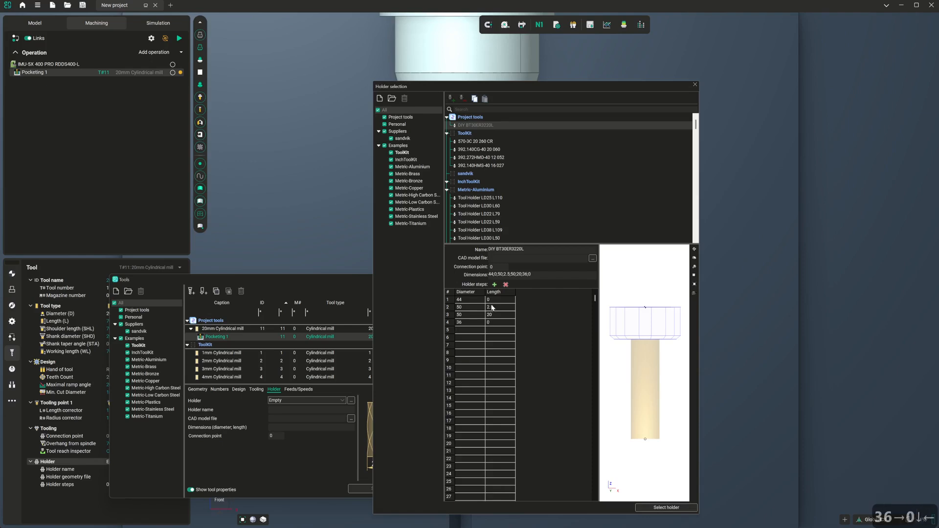
{"action": "type", "text": "26"}
{"action": "key", "text": "Tab"}
{"action": "type", "text": "20"}
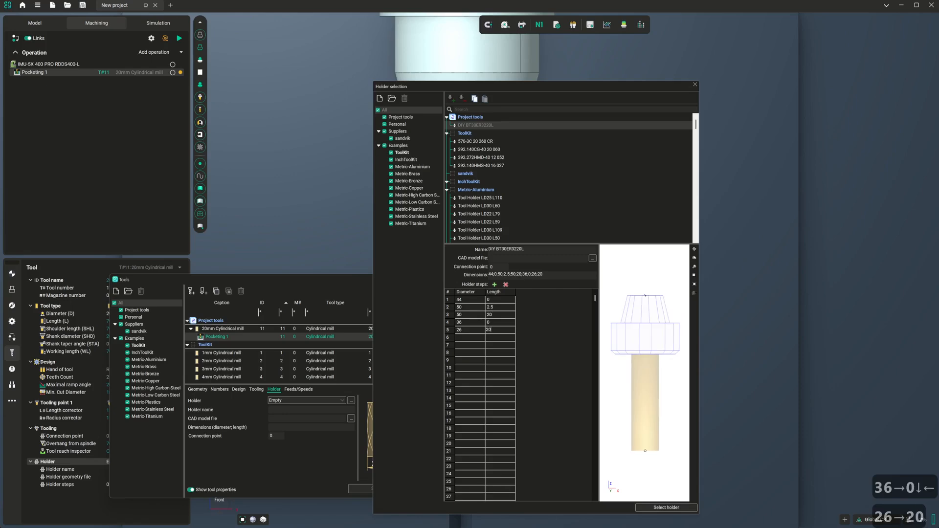
{"action": "key", "text": "Down"}
{"action": "key", "text": "Left"}
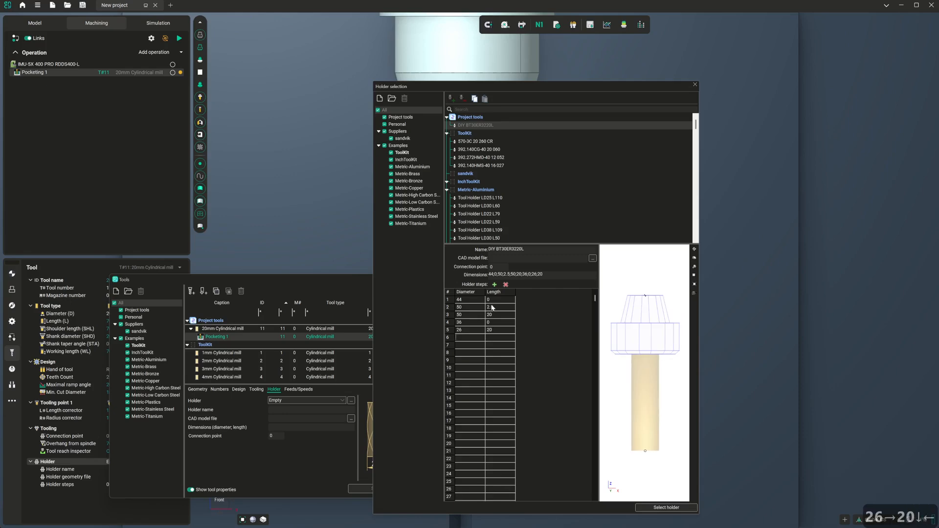
{"action": "key", "text": "Up"}
{"action": "type", "text": "36"}
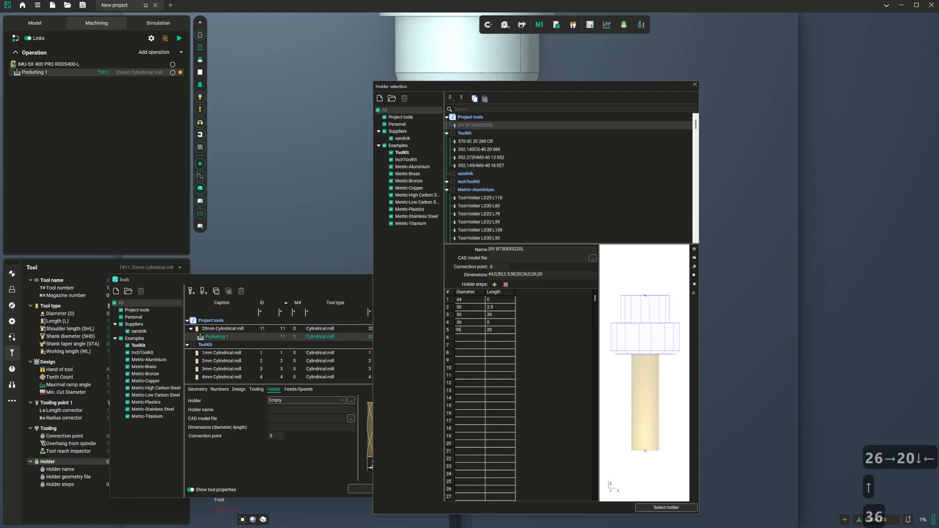
- Define the sixth holder step with diameter 36 and length 0, and the seventh with diameter 46 and length 0
{"action": "key", "text": "Down"}
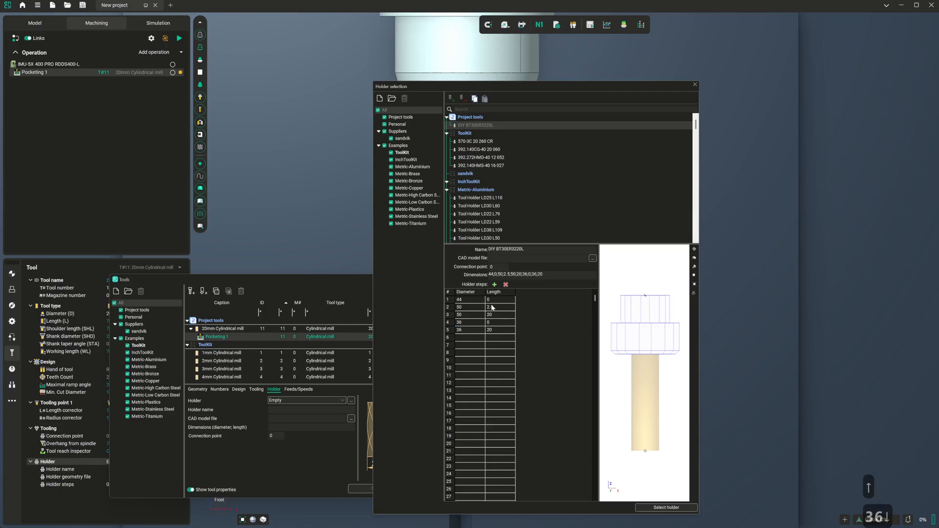
{"action": "type", "text": "36"}
{"action": "key", "text": "Right"}
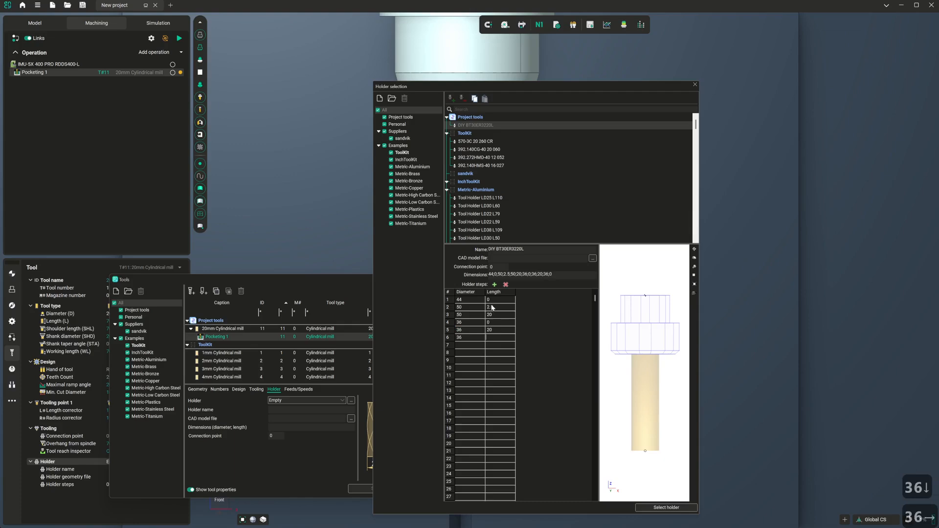
{"action": "type", "text": "0"}
{"action": "key", "text": "Down"}
{"action": "key", "text": "Left"}
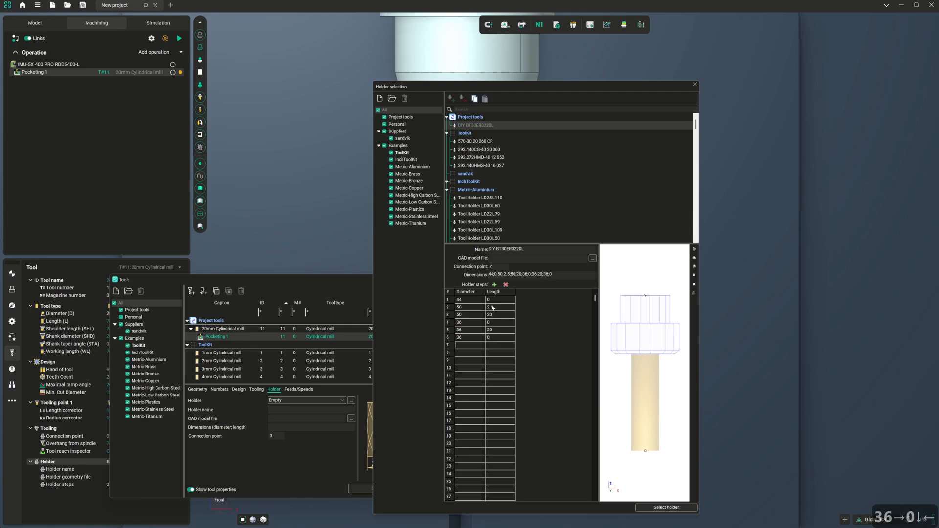
{"action": "type", "text": "46"}
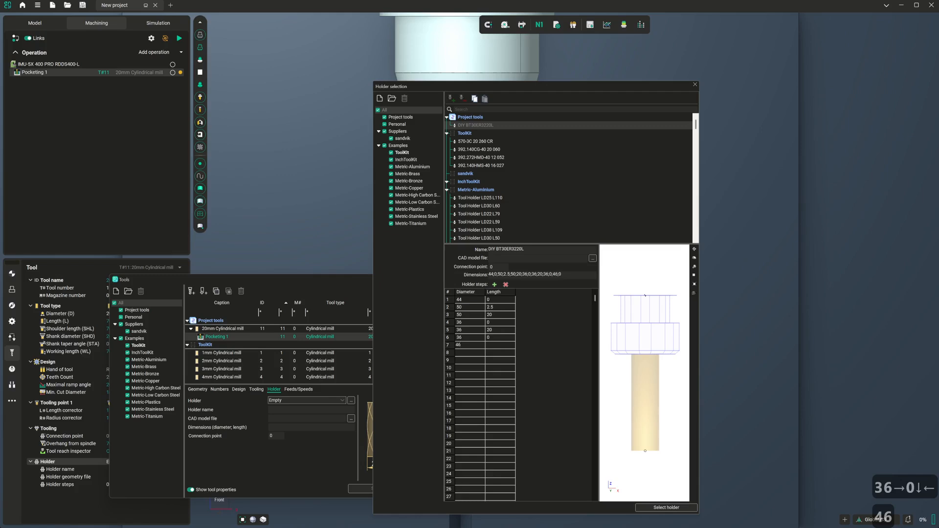
{"action": "key", "text": "Right"}
{"action": "type", "text": "0"}
- Define the eighth holder step with diameter 46 and length 2.4, and the ninth with diameter 38 and length 2.4
{"action": "key", "text": "Down"}
{"action": "key", "text": "Left"}
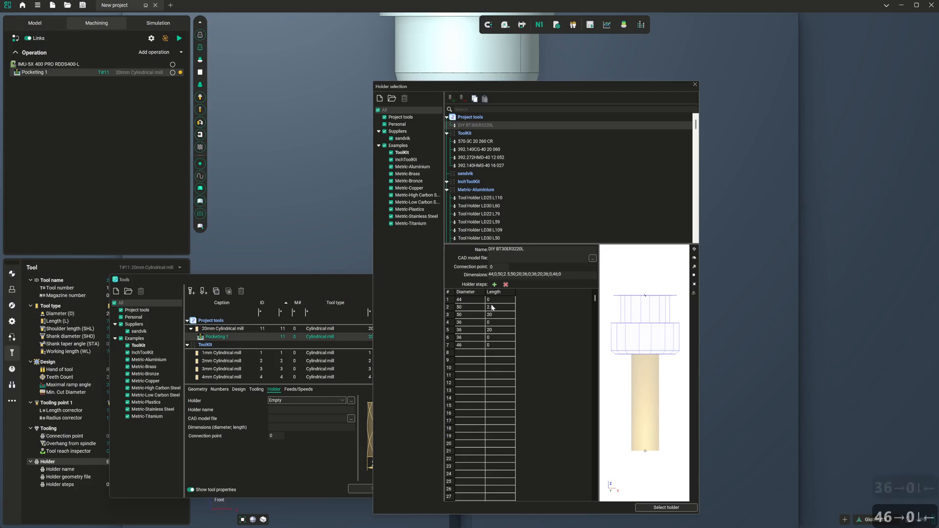
{"action": "type", "text": "46"}
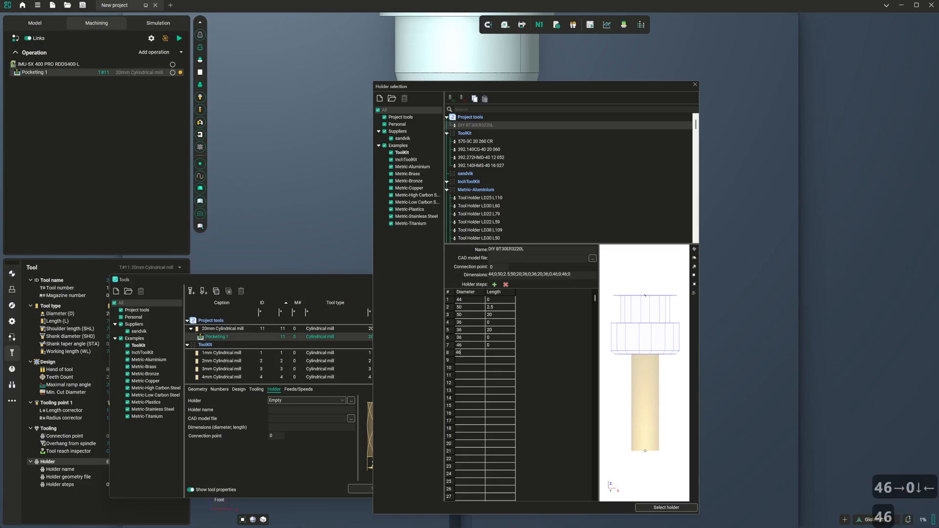
{"action": "key", "text": "Right"}
{"action": "type", "text": "2.4"}
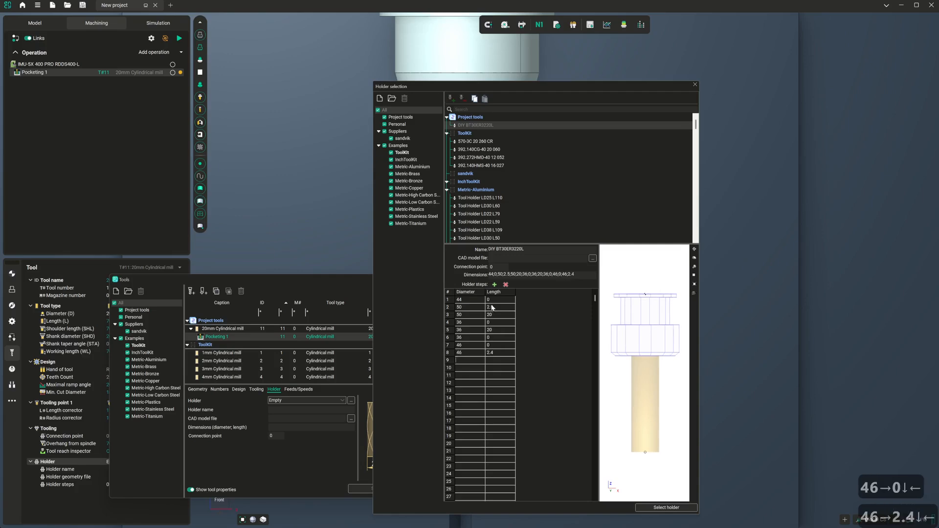
{"action": "key", "text": "Down"}
{"action": "key", "text": "Left"}
{"action": "type", "text": "38"}
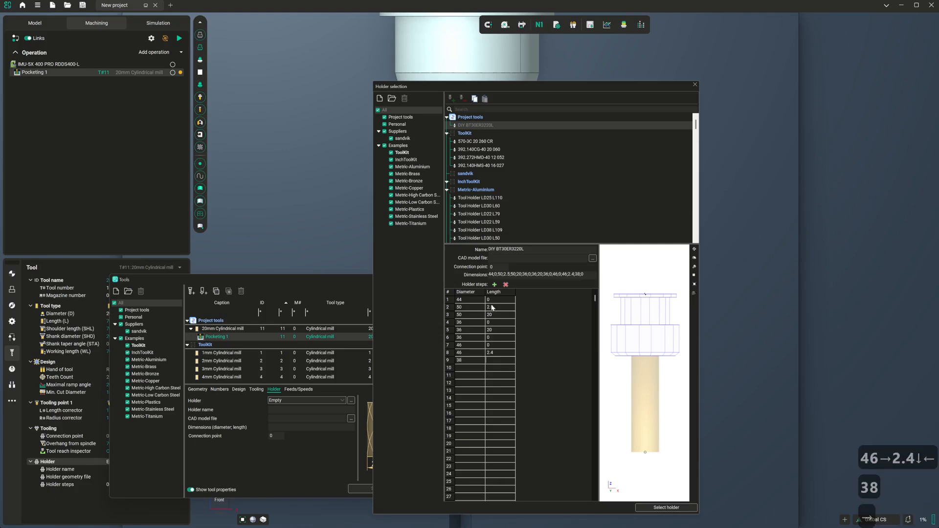
{"action": "key", "text": "Right"}
{"action": "type", "text": "2.4"}
- Define the tenth holder step with diameter 38 and length 3.3, and the eleventh with diameter 46 and length 2.4
{"action": "key", "text": "Down"}
{"action": "key", "text": "Left"}
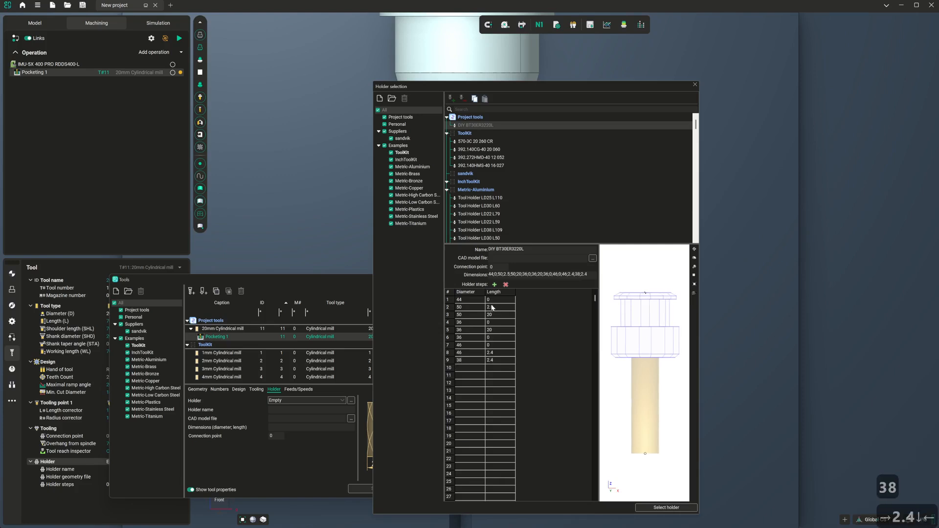
{"action": "type", "text": "3"}
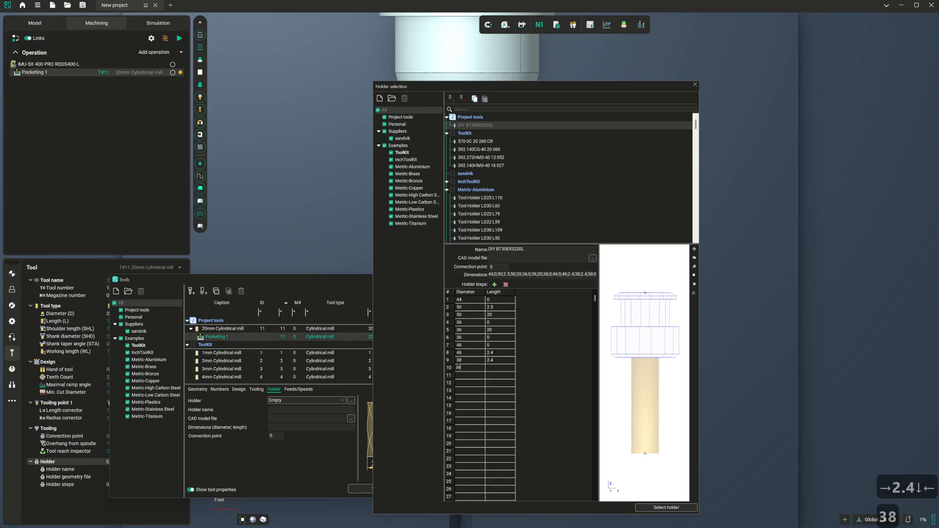
{"action": "type", "text": "8"}
{"action": "key", "text": "Right"}
{"action": "type", "text": "3.3"}
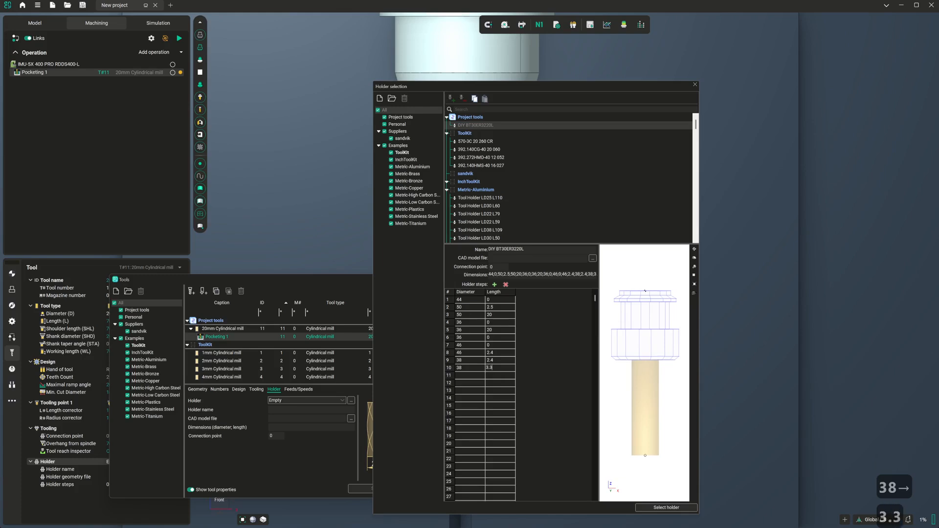
{"action": "key", "text": "Down"}
{"action": "key", "text": "Left"}
{"action": "type", "text": "46"}
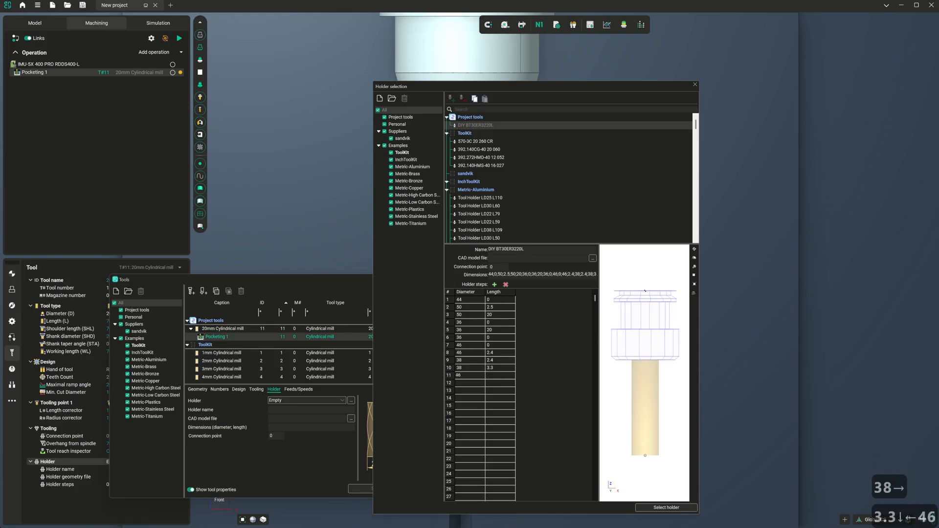
{"action": "key", "text": "Right"}
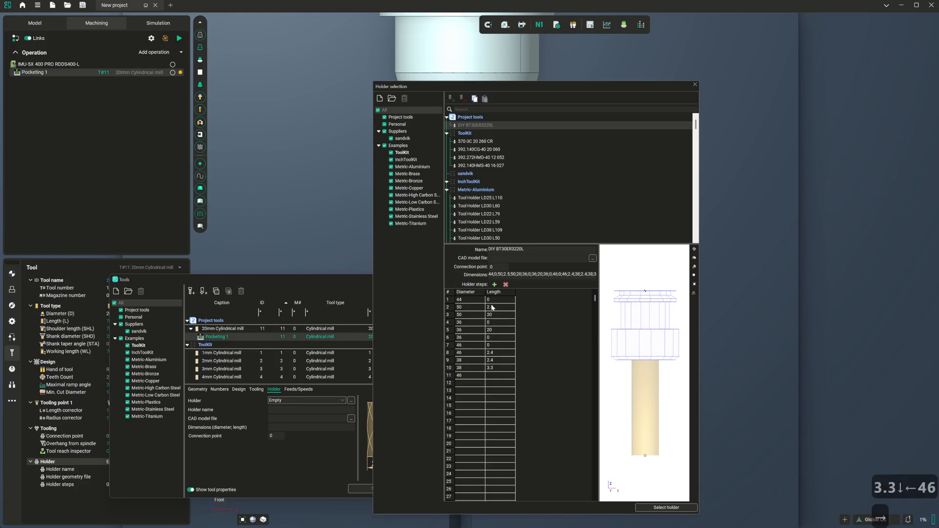
{"action": "type", "text": "2.4"}
- Define the twelfth holder step with diameter 46 and length 6.9, and the thirteenth with diameter 46 and length 0
{"action": "key", "text": "Down"}
{"action": "key", "text": "Left"}
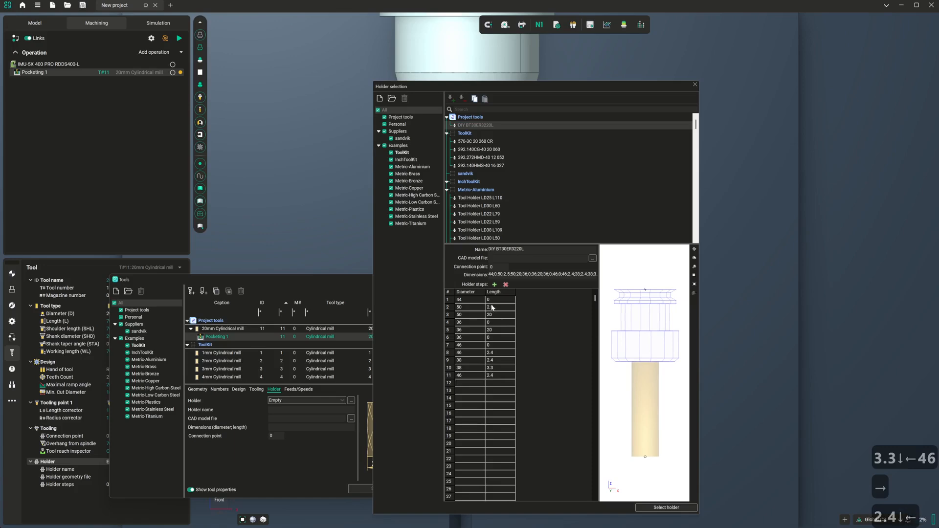
{"action": "type", "text": "46"}
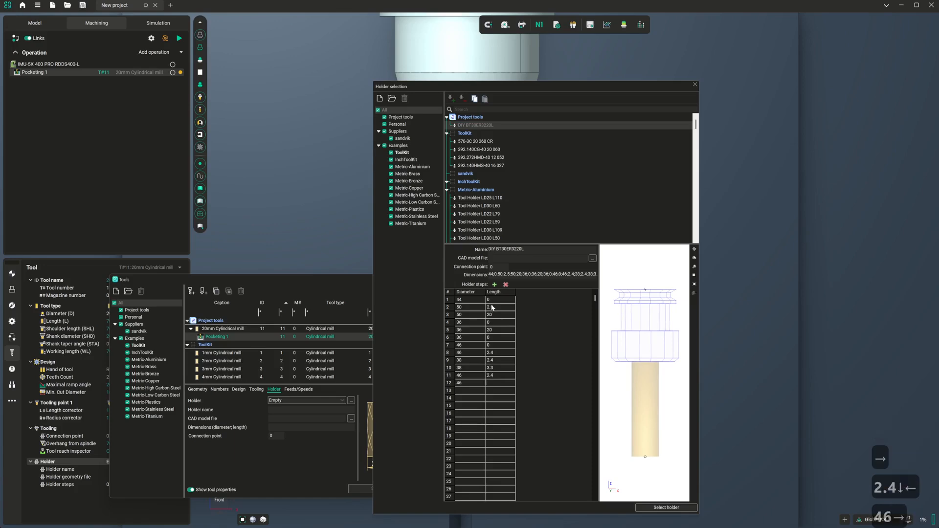
{"action": "key", "text": "Right"}
{"action": "type", "text": "6.9"}
{"action": "key", "text": "Down"}
{"action": "key", "text": "Left"}
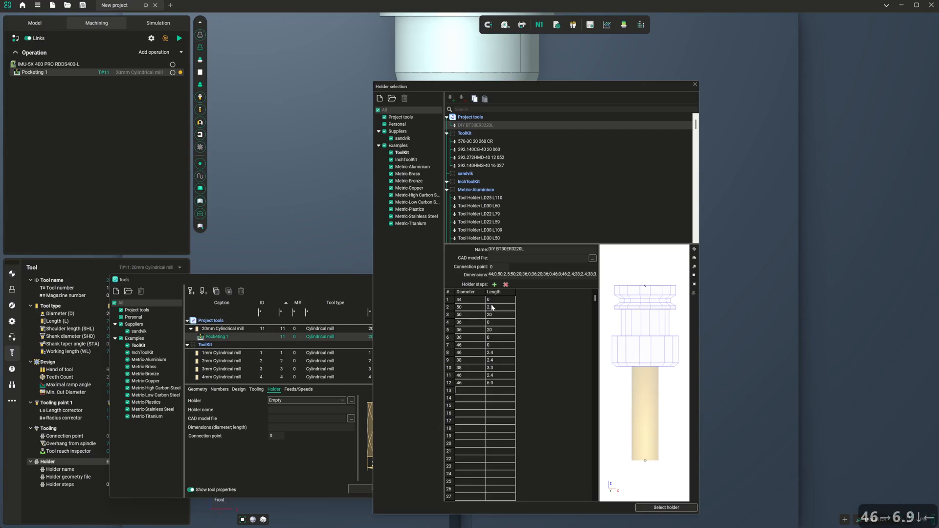
{"action": "type", "text": "46"}
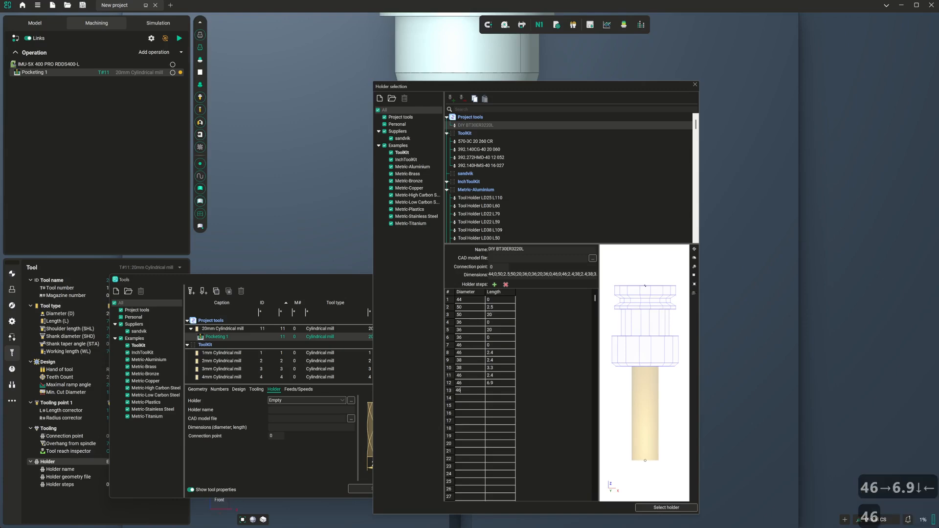
{"action": "key", "text": "Right"}
{"action": "type", "text": "0"}
- Define the fourteenth holder step with diameter 42 and length 0, and the fifteenth with diameter 42 and length 2
{"action": "key", "text": "Down"}
{"action": "key", "text": "Left"}
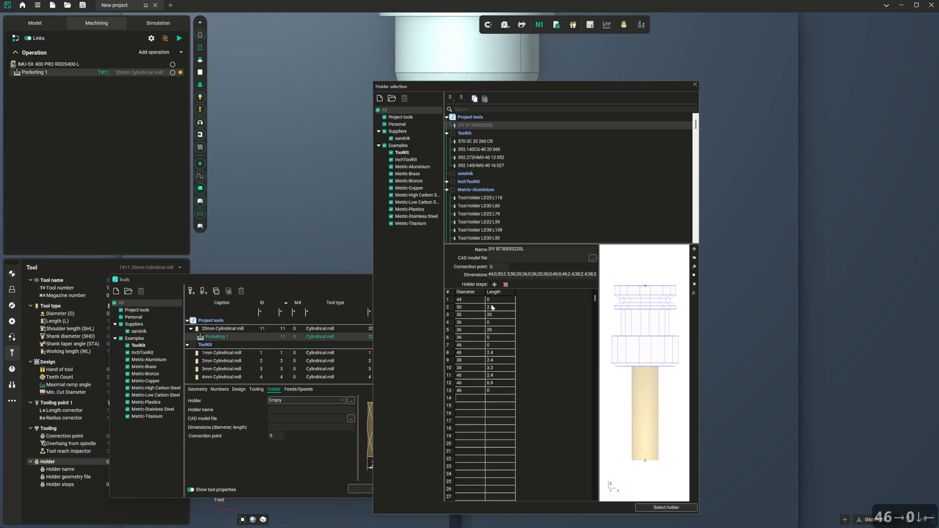
{"action": "type", "text": "42"}
{"action": "key", "text": "Right"}
{"action": "type", "text": "0"}
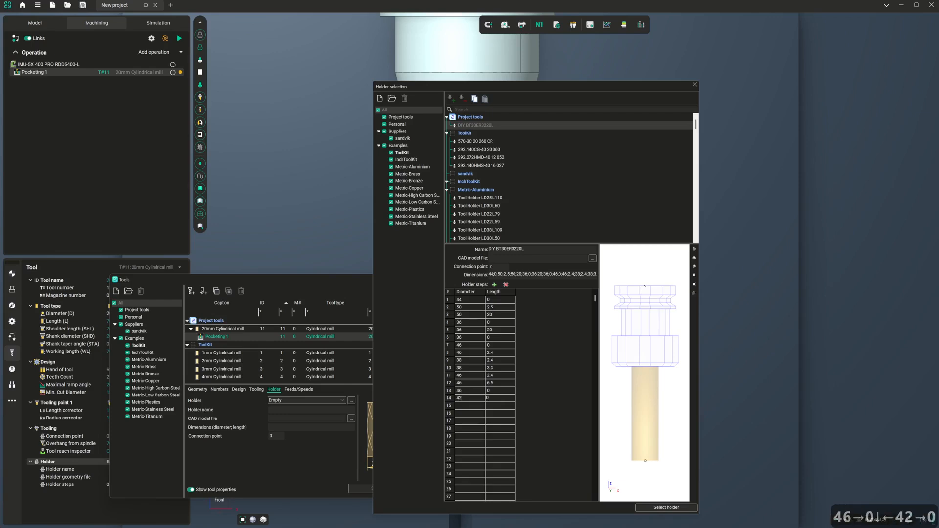
{"action": "key", "text": "Down"}
{"action": "key", "text": "Left"}
{"action": "type", "text": "42"}
{"action": "key", "text": "Right"}
{"action": "type", "text": "2"}
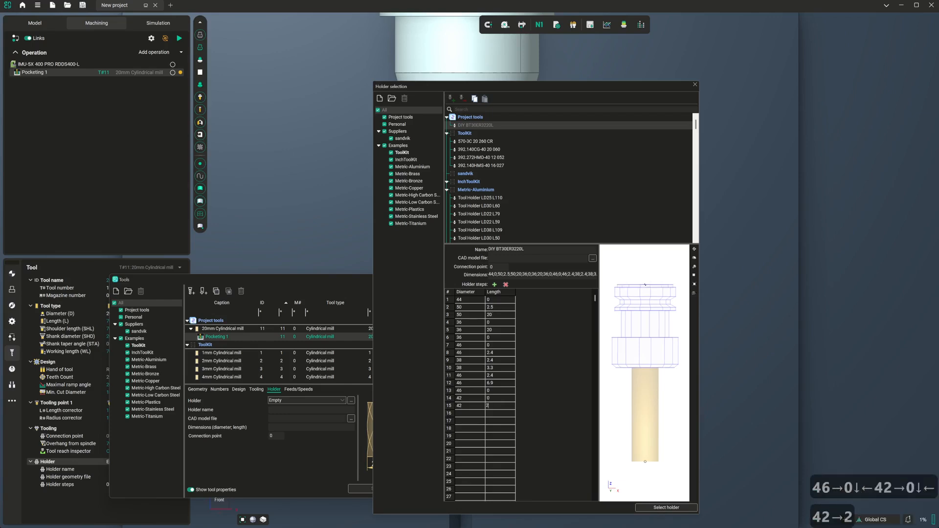
- Define the sixteenth holder step with diameter 30 and length 0, and the seventeenth with diameter 30 and length 2
{"action": "key", "text": "Down"}
{"action": "key", "text": "Left"}
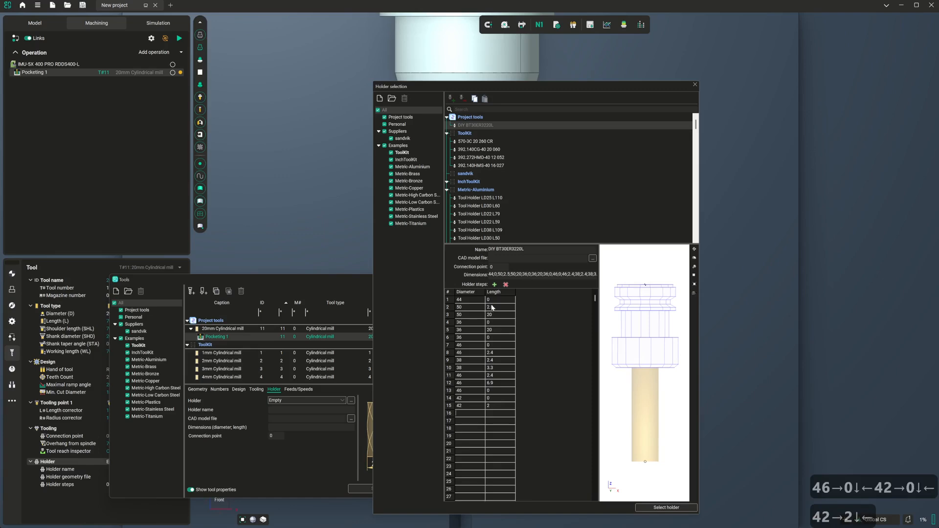
{"action": "type", "text": "30"}
{"action": "key", "text": "Right"}
{"action": "type", "text": "0"}
{"action": "key", "text": "Down"}
{"action": "key", "text": "Left"}
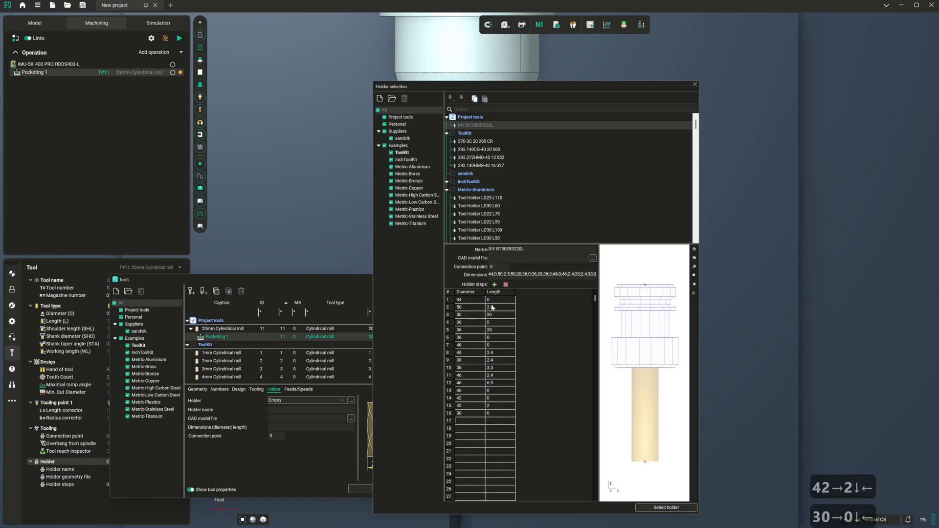
{"action": "type", "text": "30"}
{"action": "key", "text": "Right"}
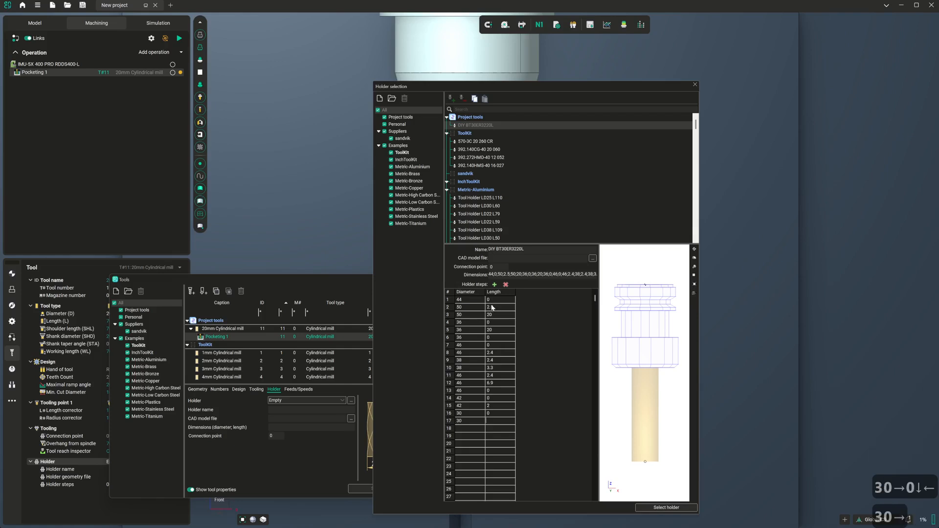
{"action": "type", "text": "2"}
- Define the eighteenth holder step with diameter 31.75 and length 0, and the nineteenth with diameter 17.36 and length 48.4
{"action": "key", "text": "Down"}
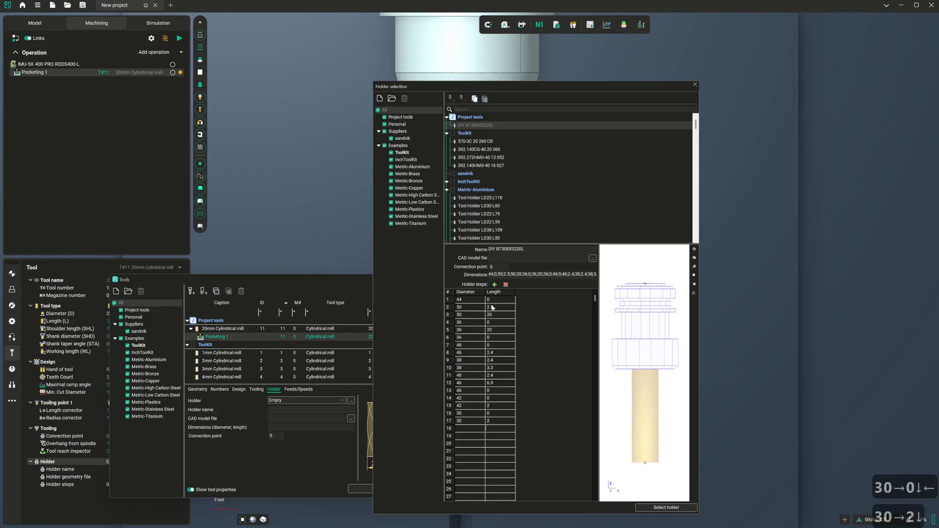
{"action": "key", "text": "Left"}
{"action": "type", "text": "31.75"}
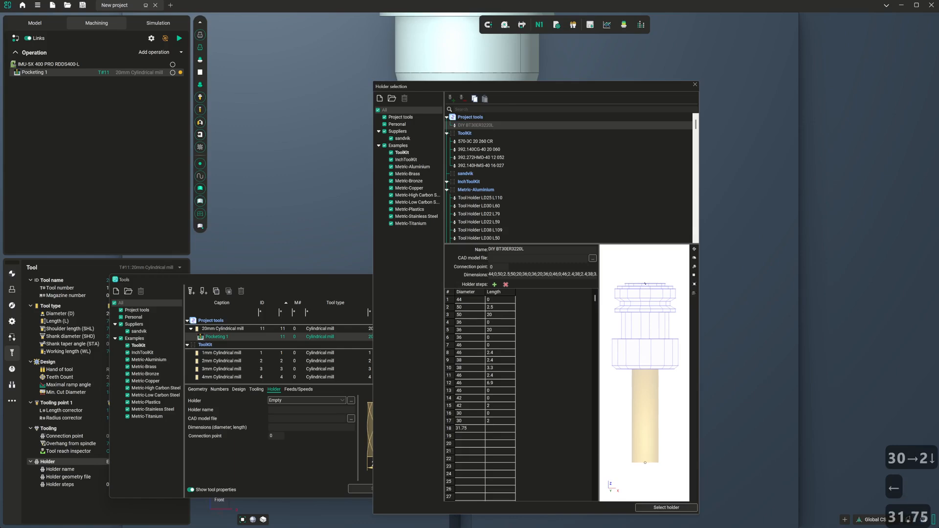
{"action": "key", "text": "Right"}
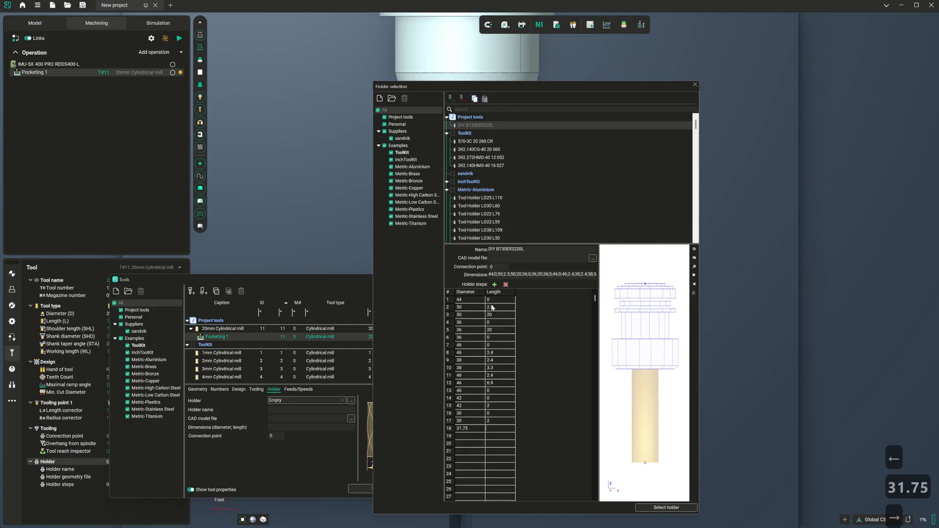
{"action": "type", "text": "0"}
{"action": "key", "text": "Down"}
{"action": "key", "text": "Left"}
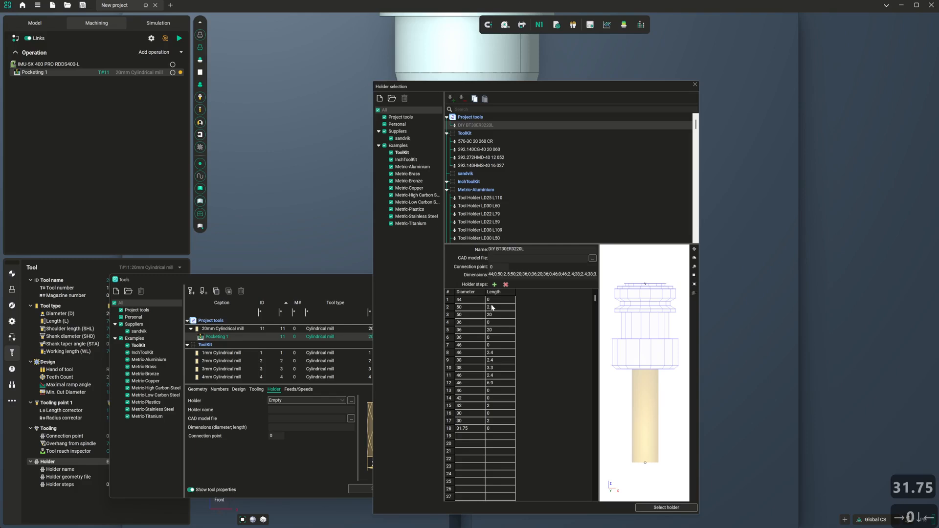
{"action": "type", "text": "17.36"}
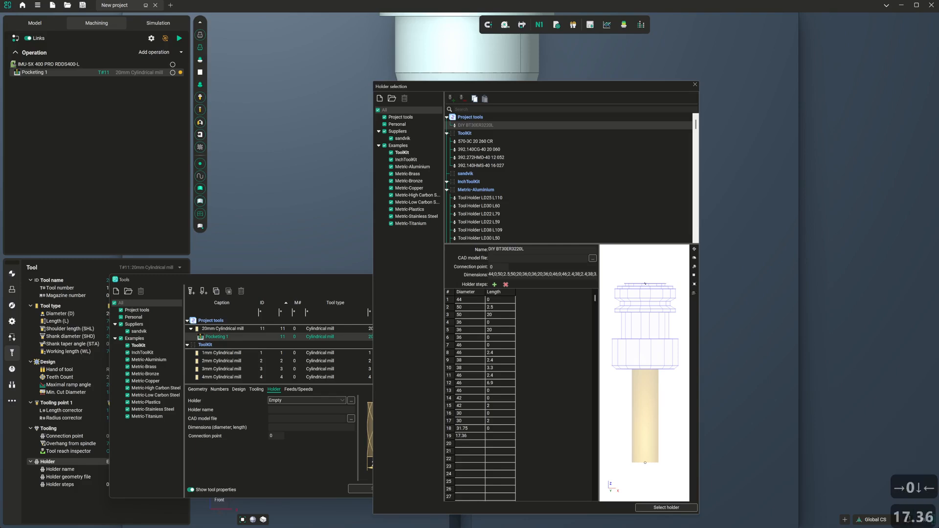
{"action": "key", "text": "Right"}
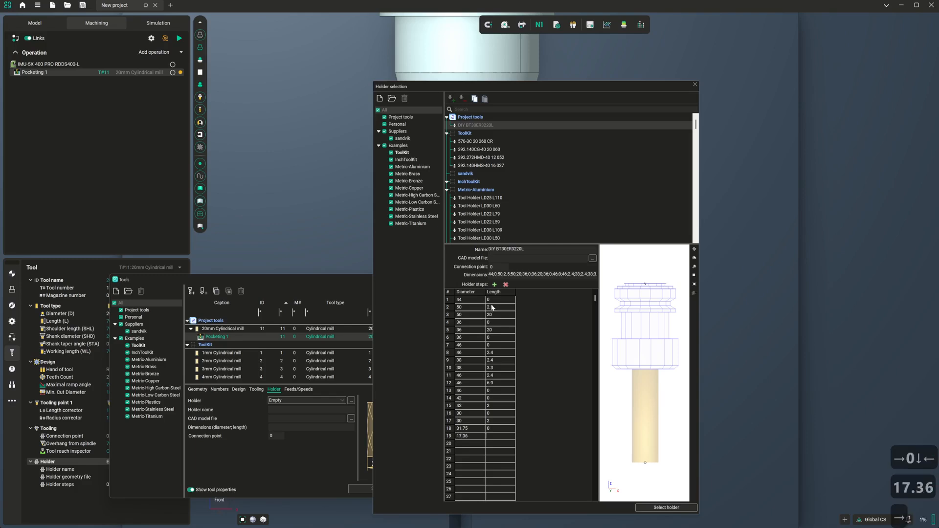
{"action": "type", "text": "48.4"}
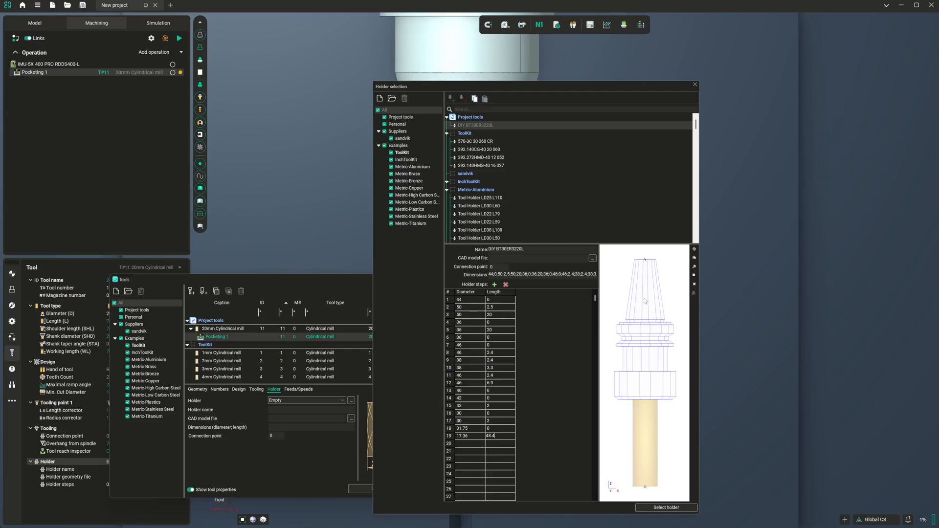
- Set the holder's connection point to 48.4 and assign the DIY BT30ER3220L holder to the 20mm cylindrical mill
{"action": "double_click", "coordinate": [497, 267]}
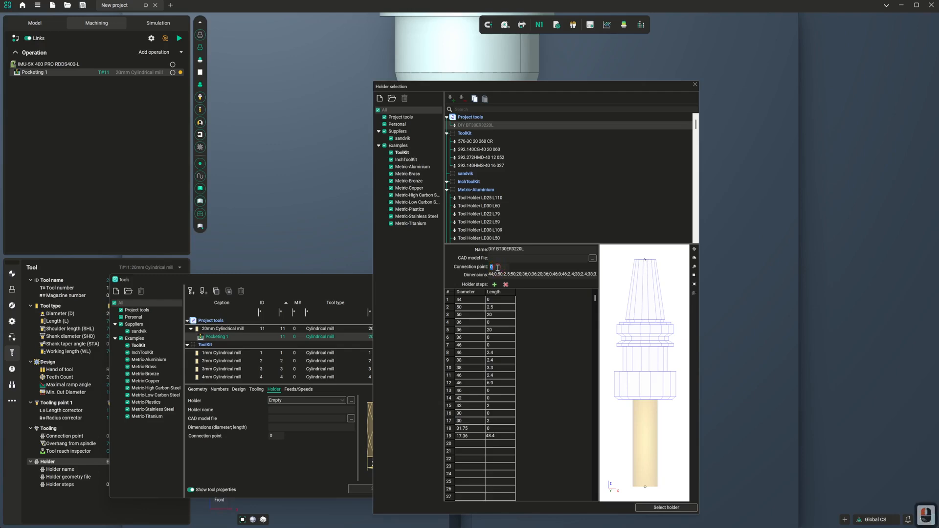
{"action": "type", "text": "48.4"}
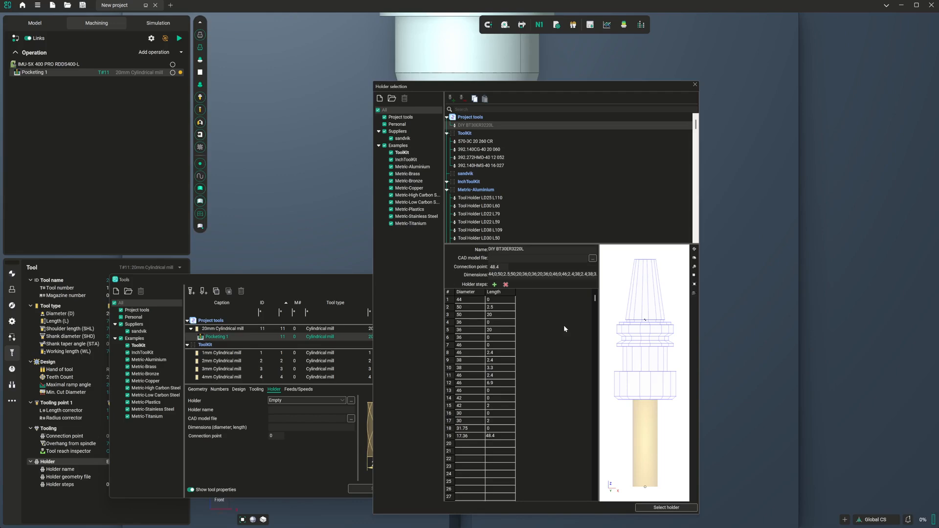
{"action": "left_click", "coordinate": [676, 508]}
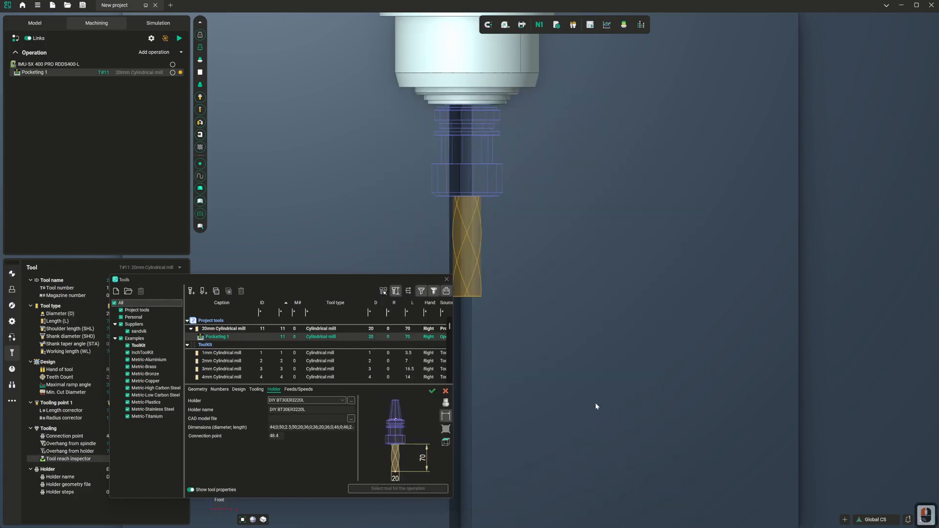